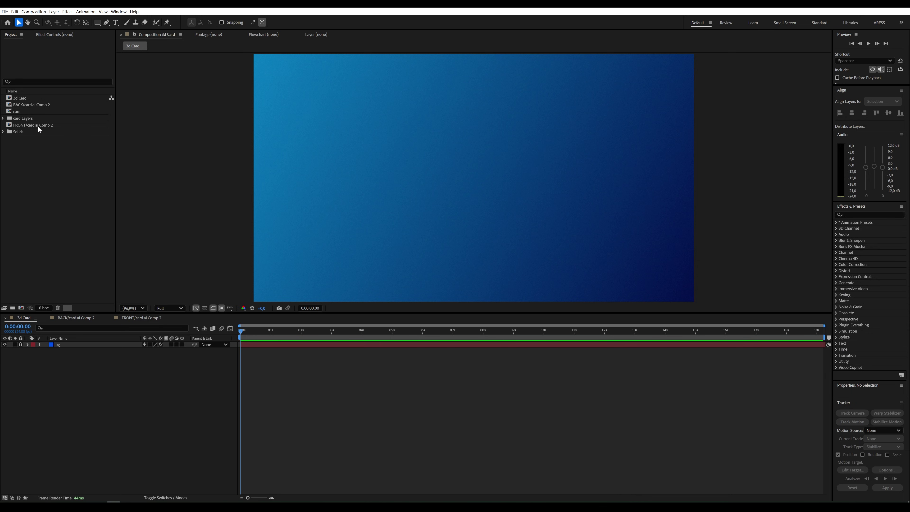
Step: Add the FRONT card artwork to the 3d Card composition and scale it to 60%
click(16, 112)
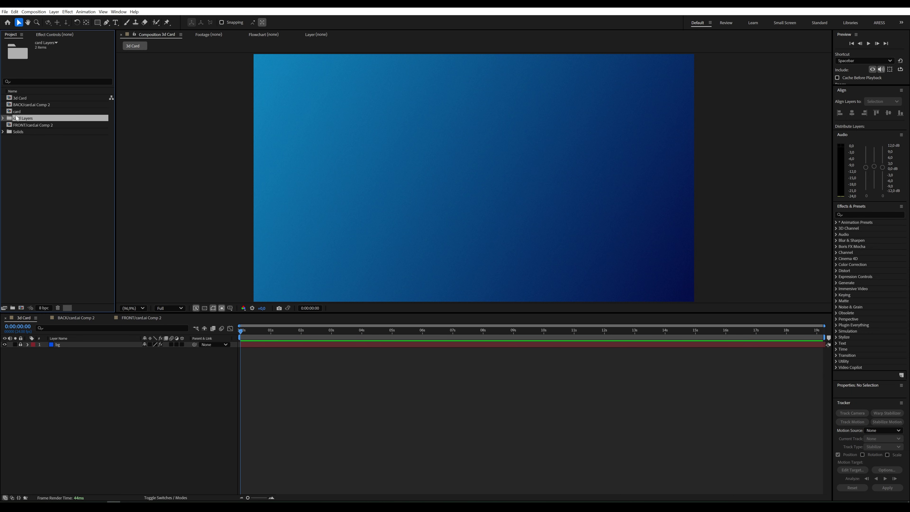
click(4, 118)
click(28, 125)
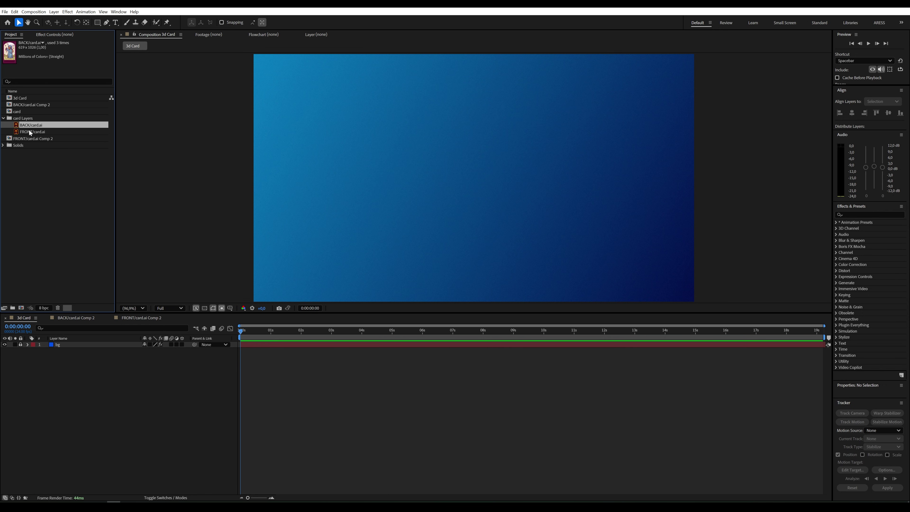
click(31, 133)
drag(30, 132, 91, 347)
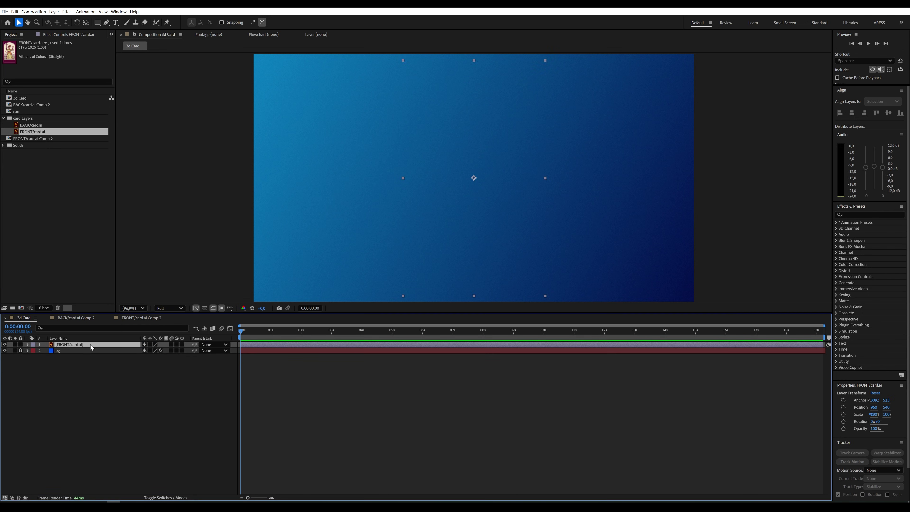
key(s)
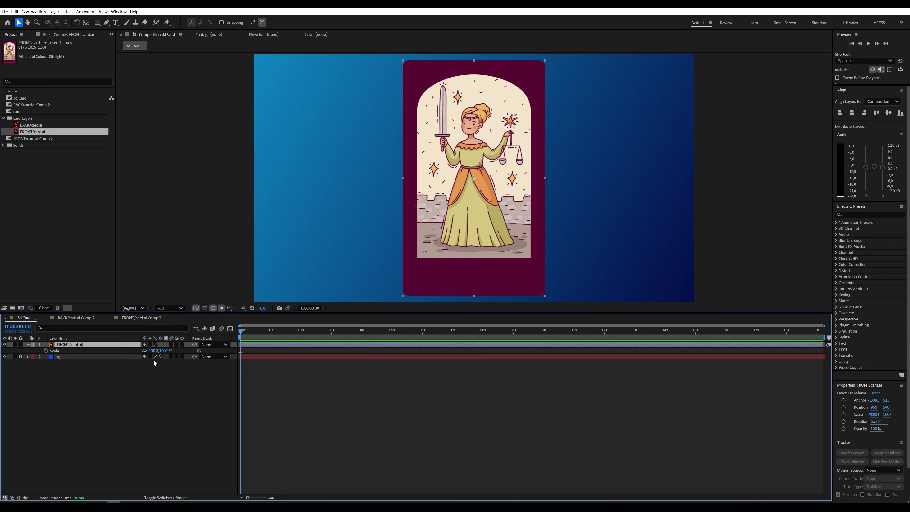
click(161, 351)
text(70)
key(Return)
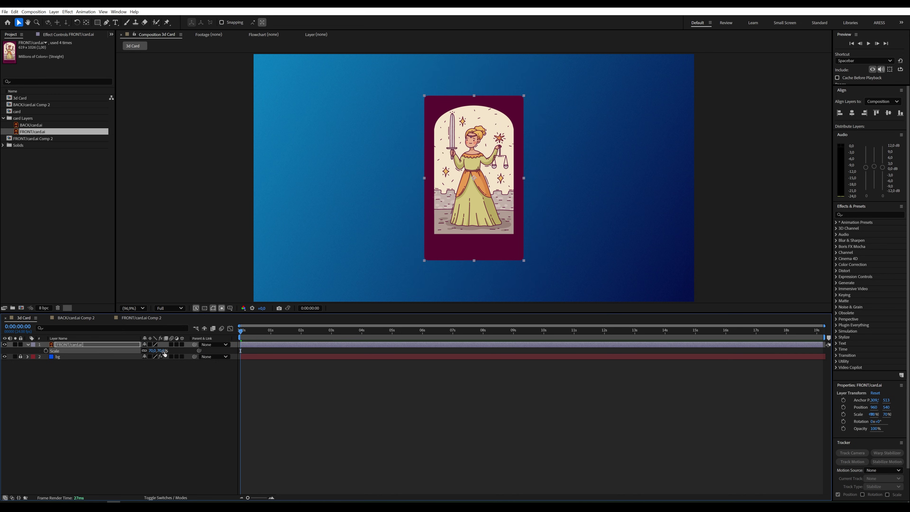
click(165, 351)
text(60)
key(Return)
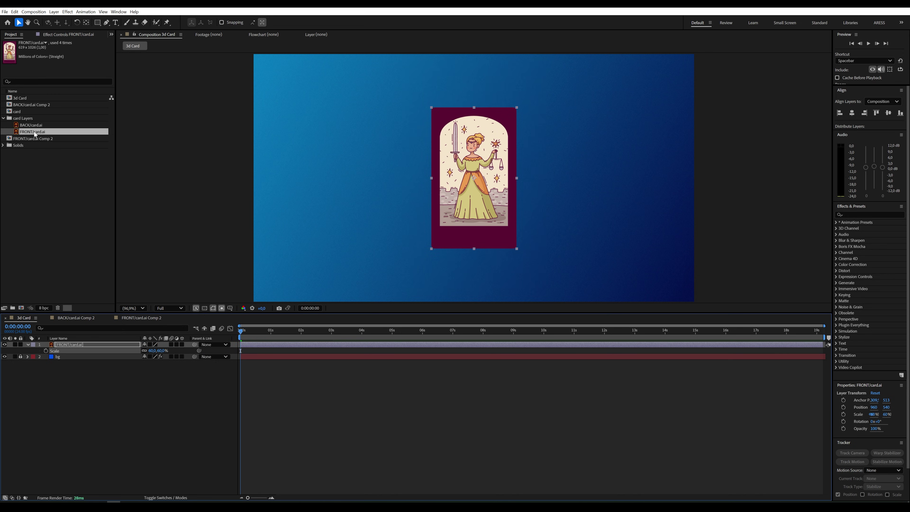
Step: Add the BACK card artwork as a new layer at 60% scale and hide it
drag(32, 125, 67, 353)
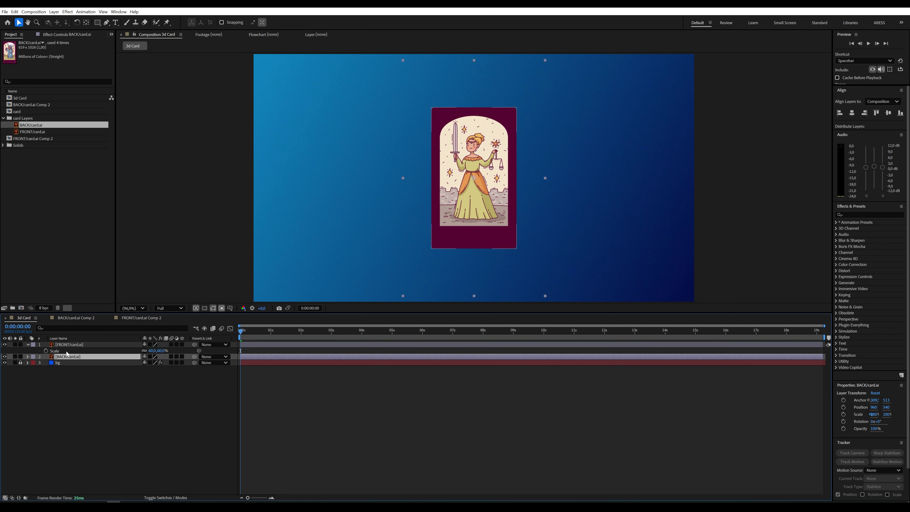
key(s)
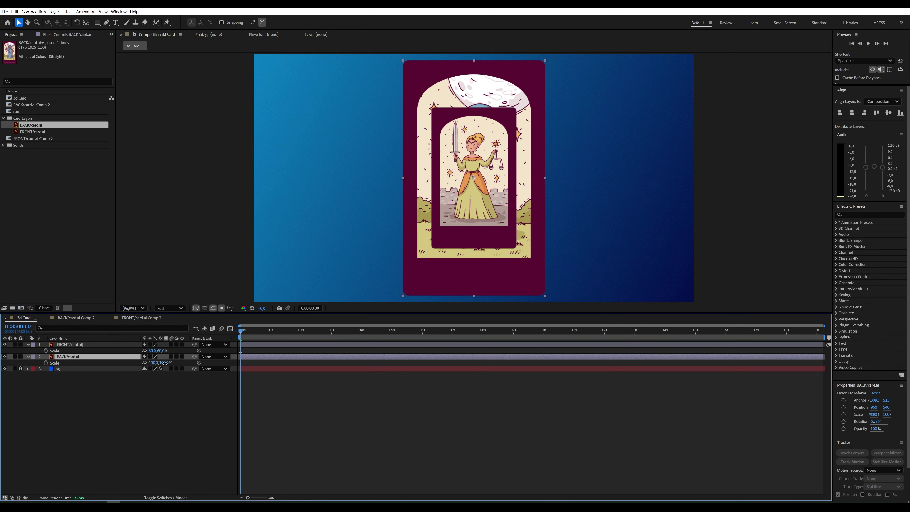
click(166, 363)
text(60)
key(Return)
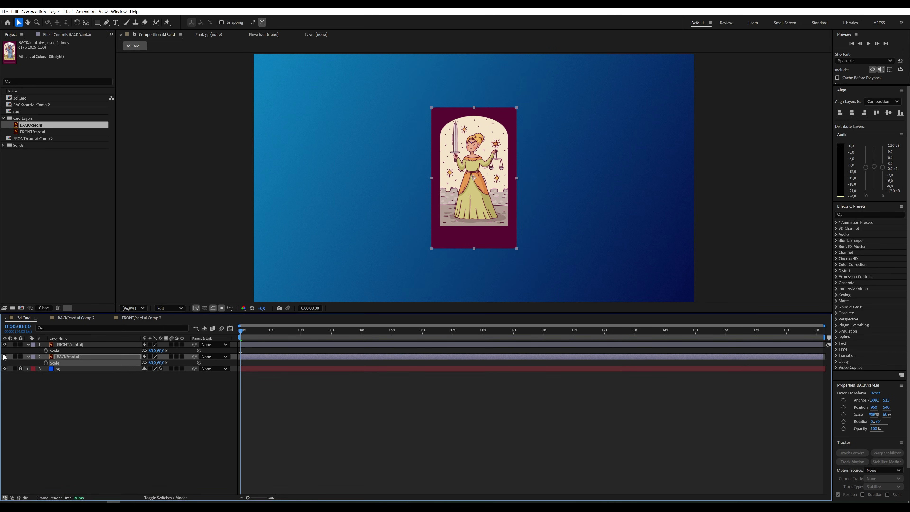
click(4, 357)
Step: Pre-compose the FRONT card layer into its own composition
click(77, 345)
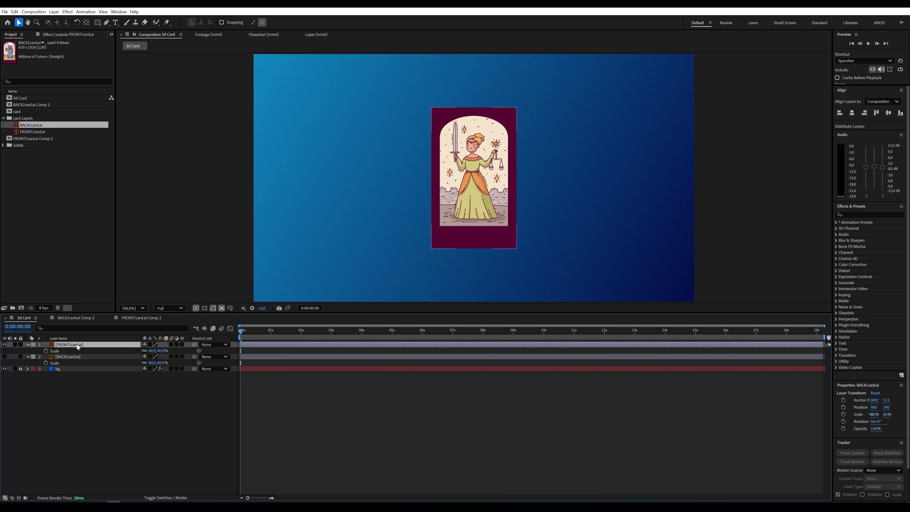
right_click(78, 345)
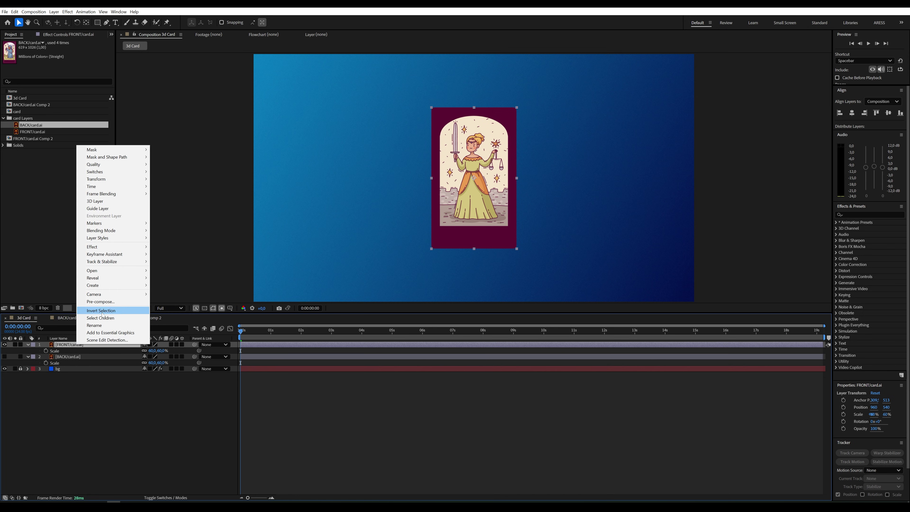
click(102, 302)
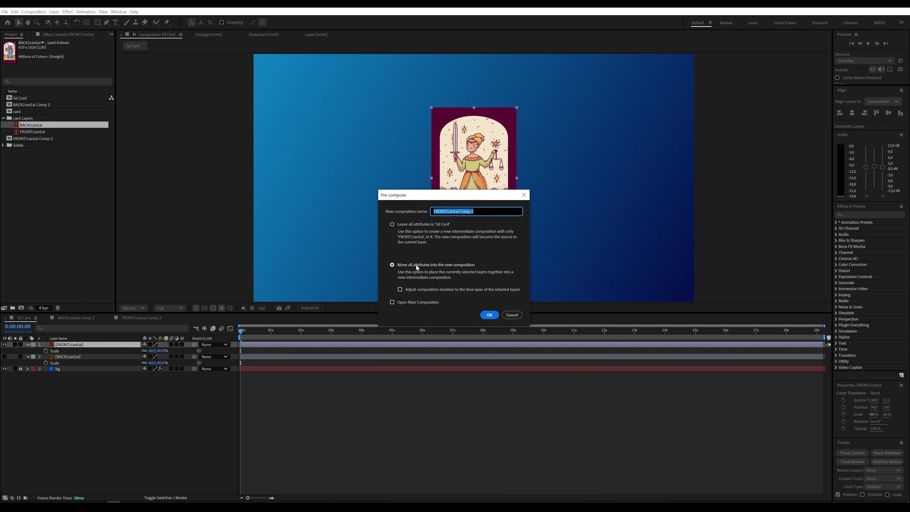
click(488, 315)
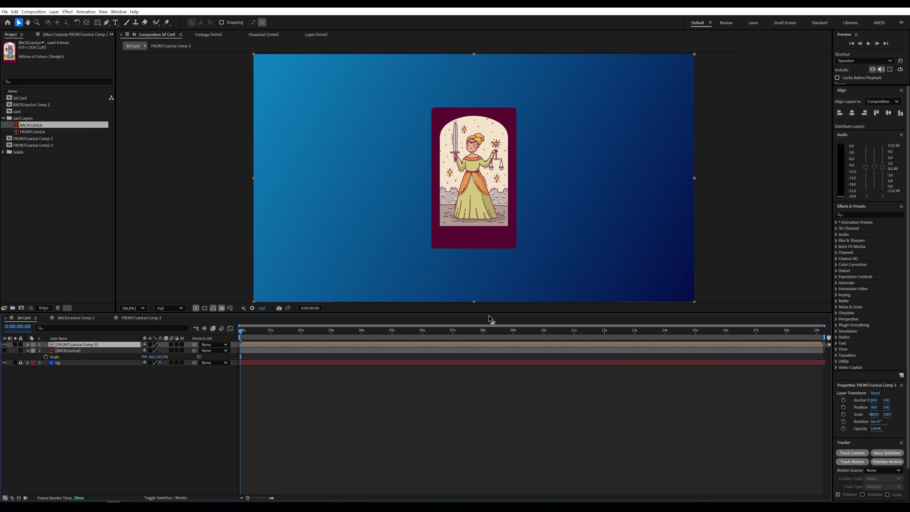
Step: Apply the Shatter effect, found by searching 'shat', to the front card precomposition
click(867, 212)
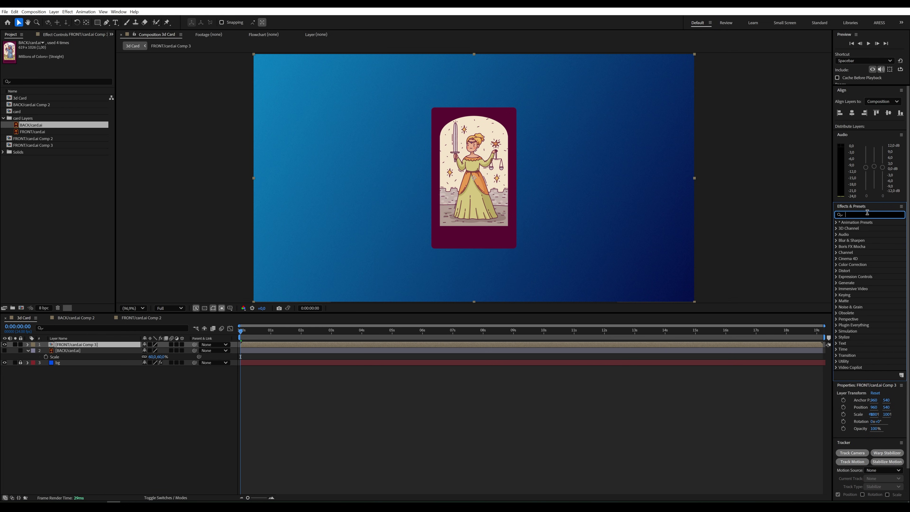
text(shat)
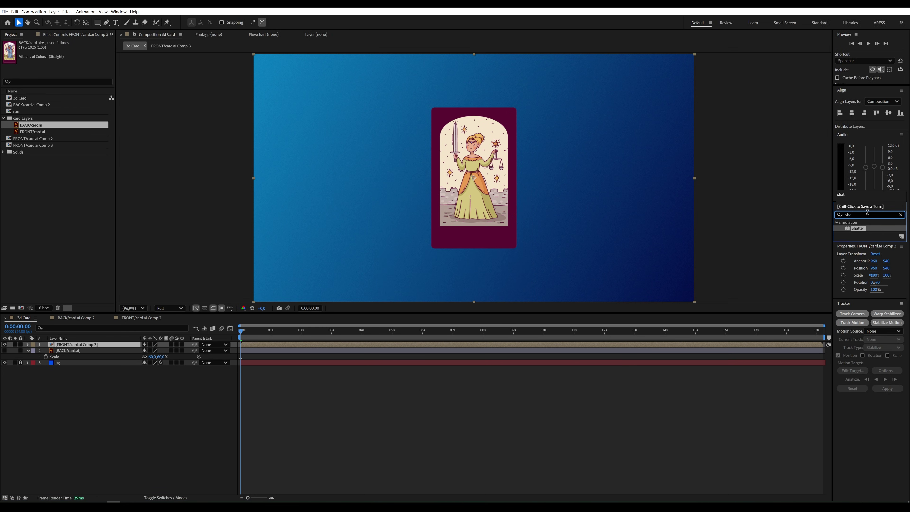
drag(867, 229, 518, 238)
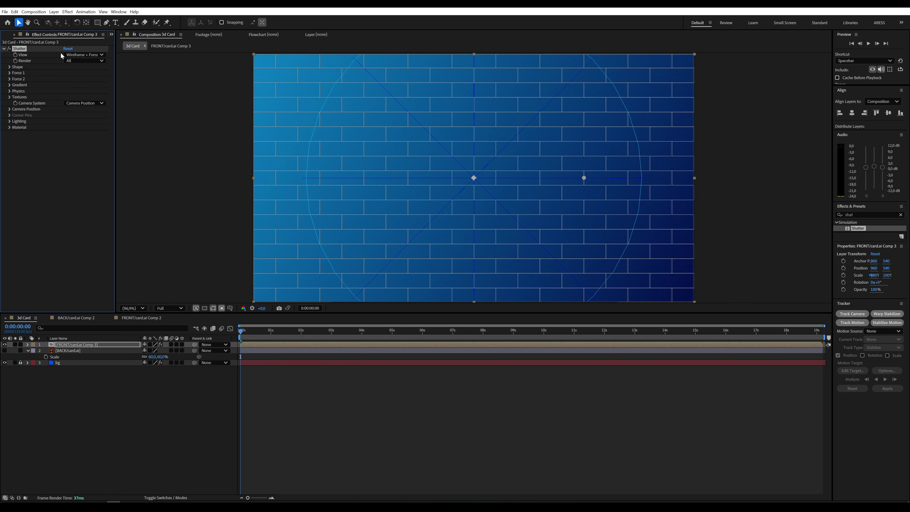
click(75, 56)
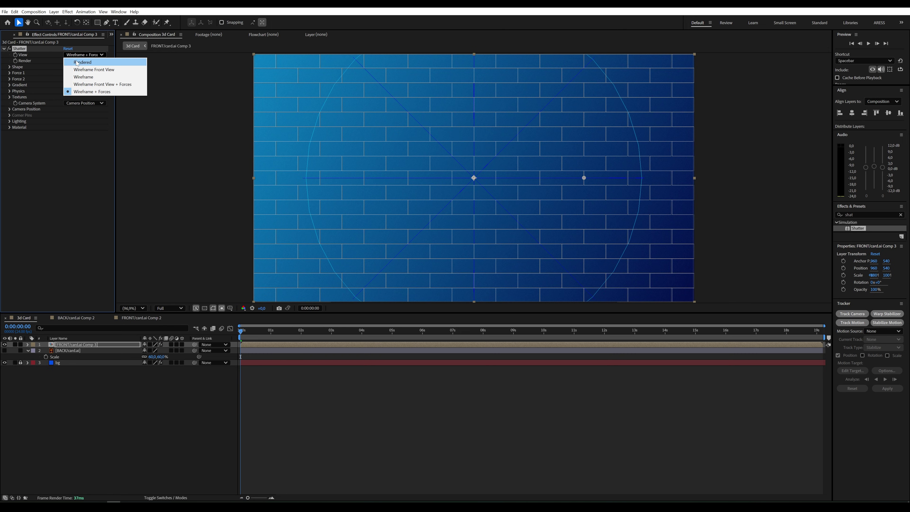
Step: Set Shatter to Rendered view with a Custom pattern using the FRONT card comp as map
click(77, 62)
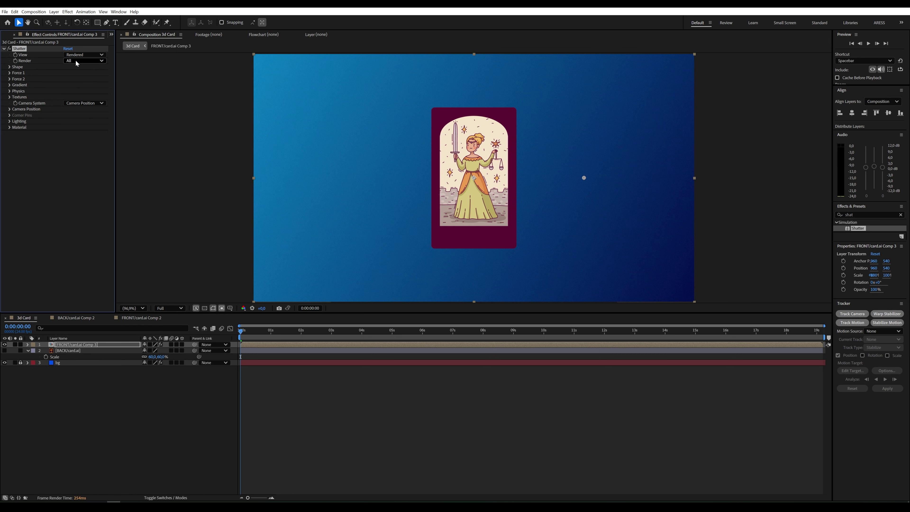
click(11, 67)
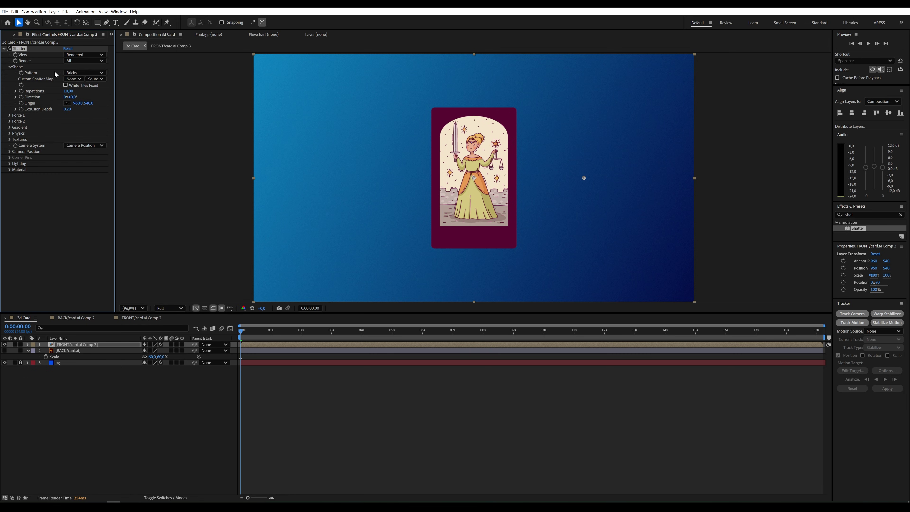
click(75, 73)
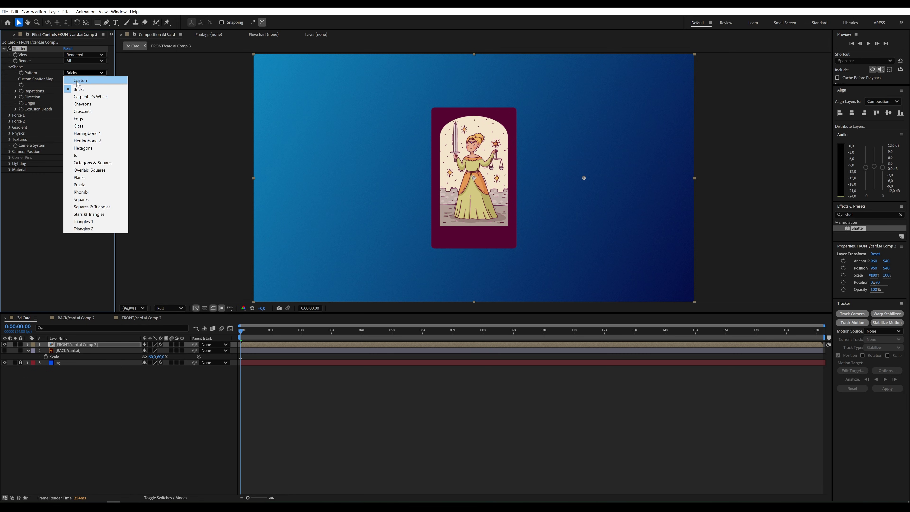
click(78, 83)
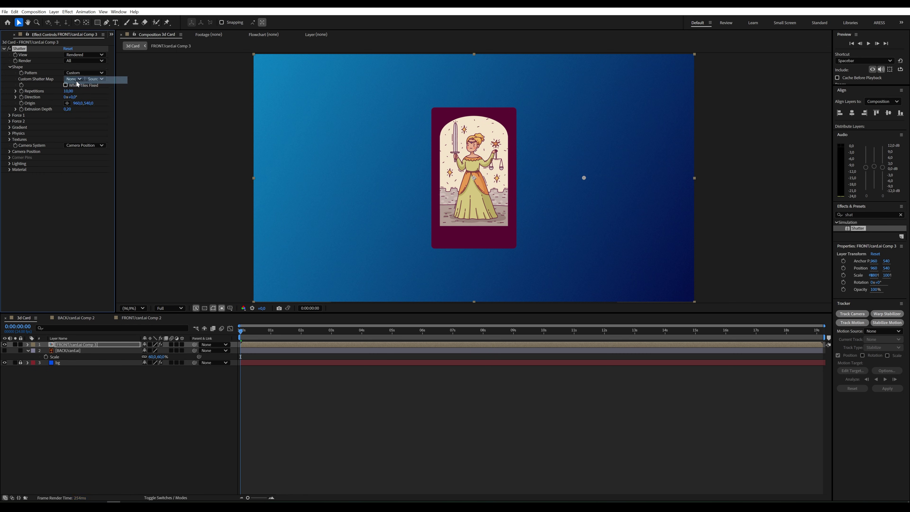
click(76, 79)
click(80, 95)
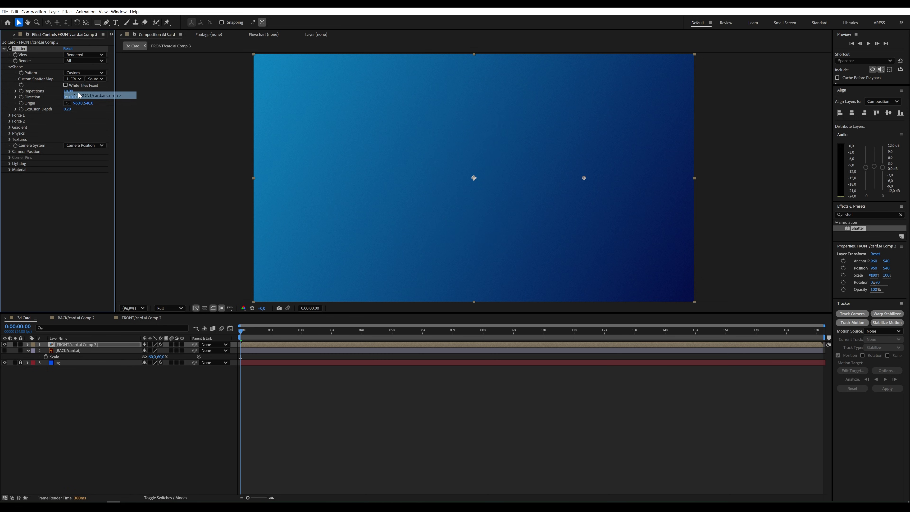
Step: Set Shatter's Force 1 depth and strength to 0
click(10, 116)
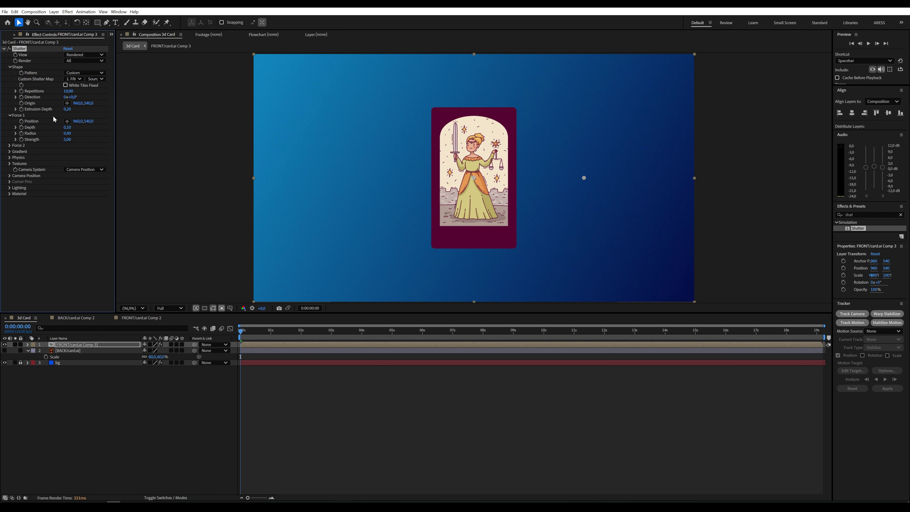
drag(68, 127, 54, 139)
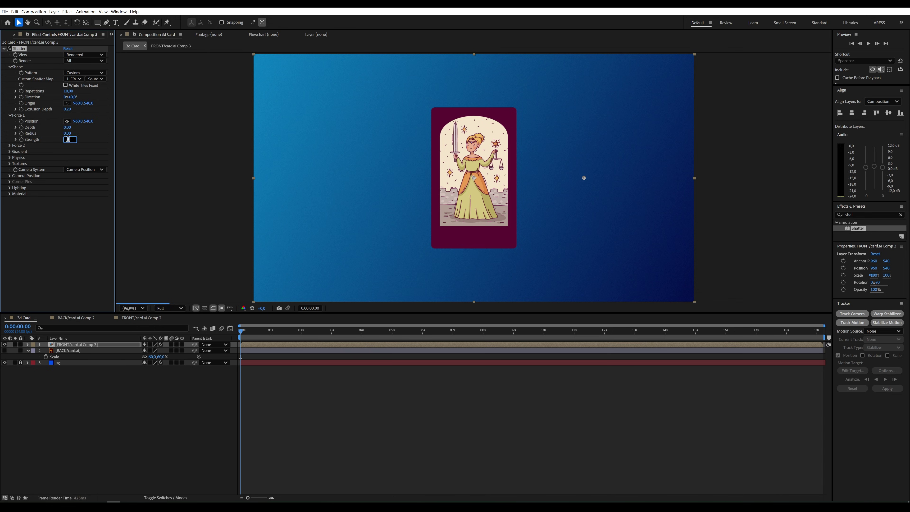
click(10, 116)
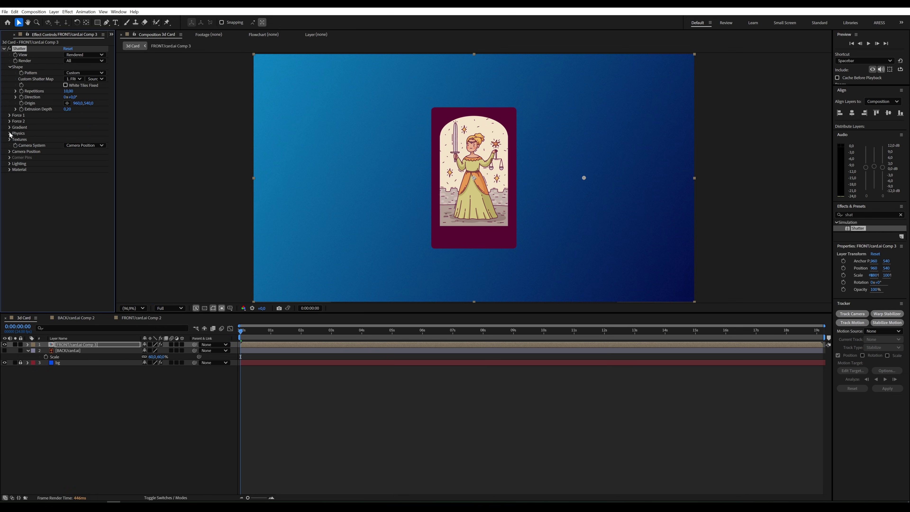
Step: Rotate the Shatter camera -45° on Y and set Extrusion Depth to 1.00
click(9, 152)
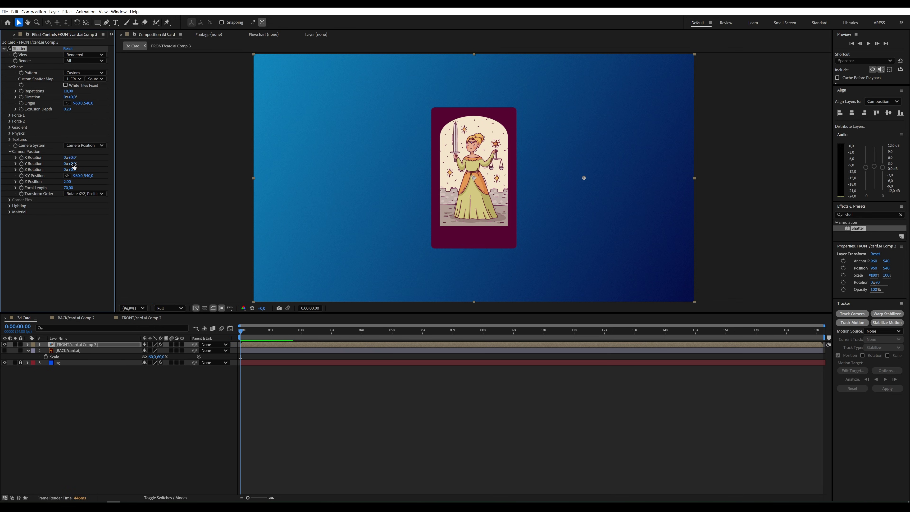
drag(70, 163, 102, 169)
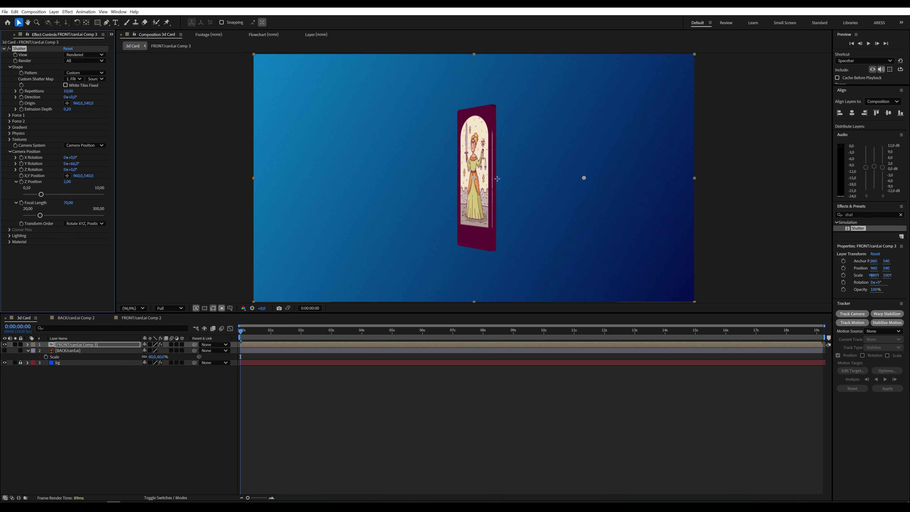
click(68, 109)
text(1)
key(Return)
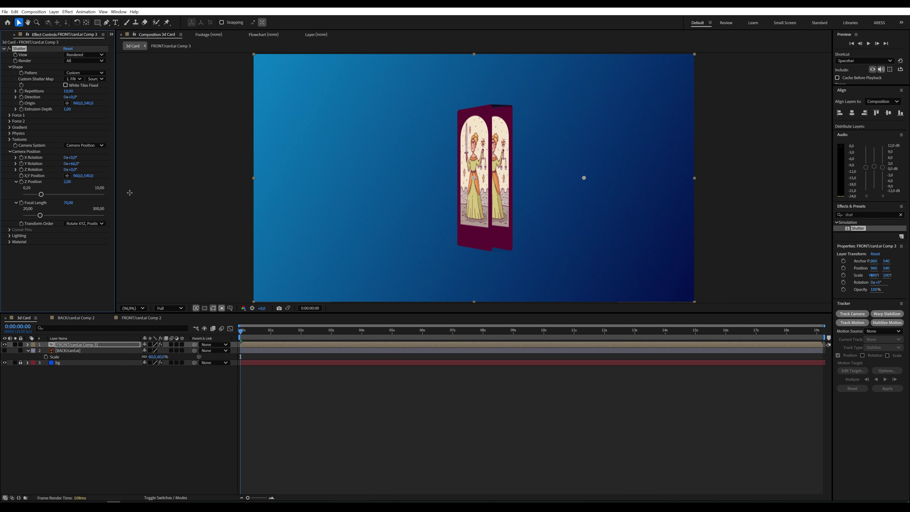
click(10, 140)
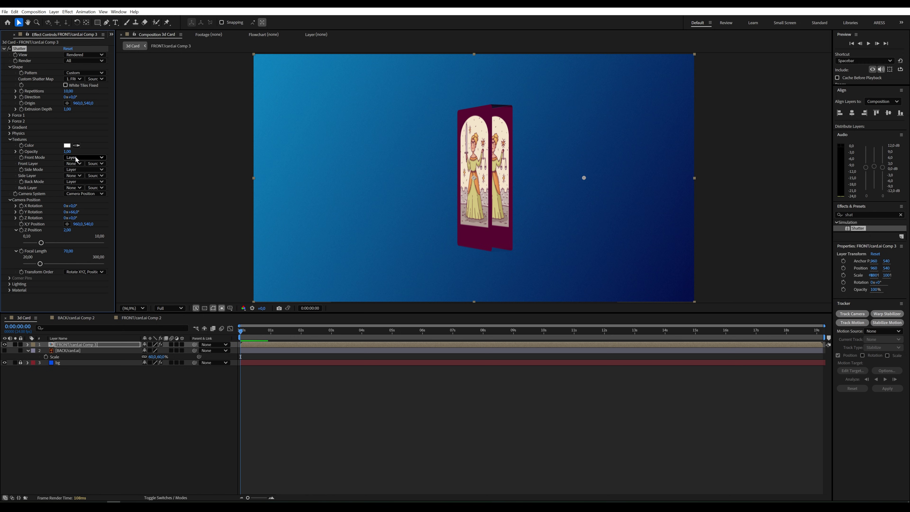
Step: Give the card's sides a solid colour, use First Comp Light, and set Ambient Light to 1
click(80, 171)
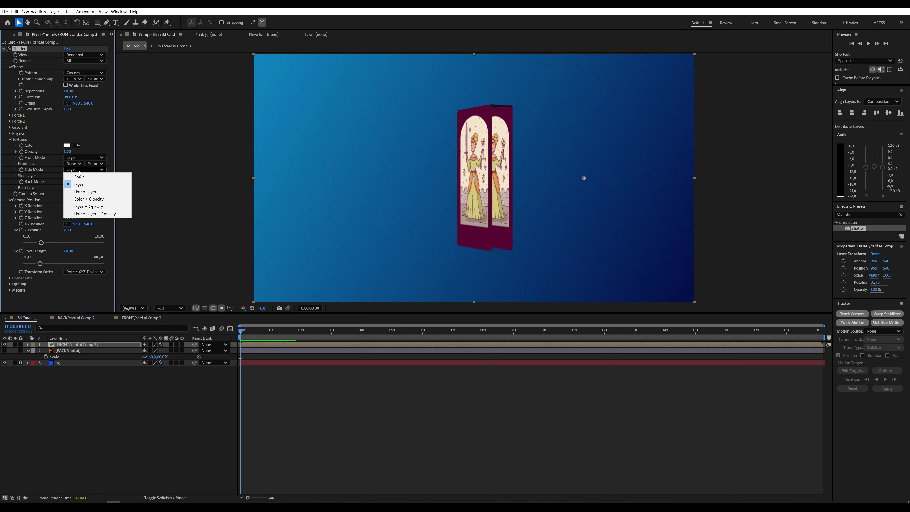
click(82, 179)
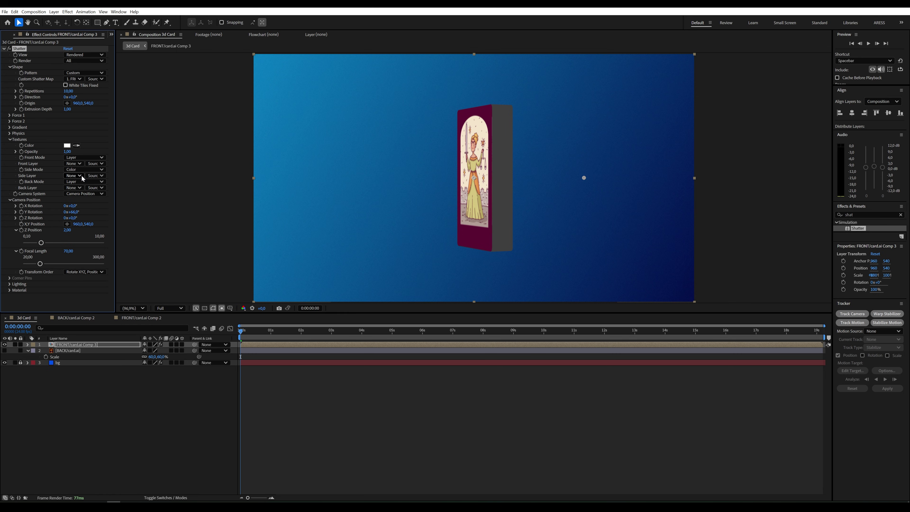
click(10, 283)
click(84, 290)
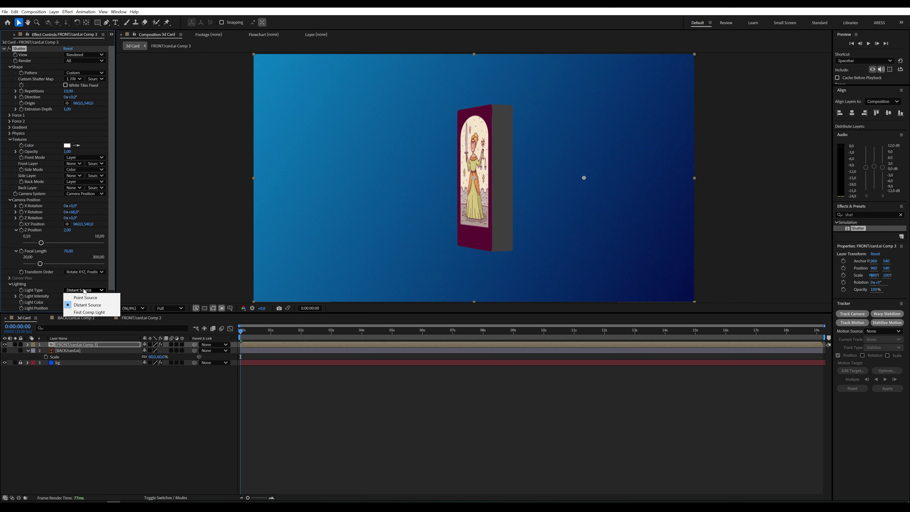
click(84, 313)
scroll(85, 313, down, 1)
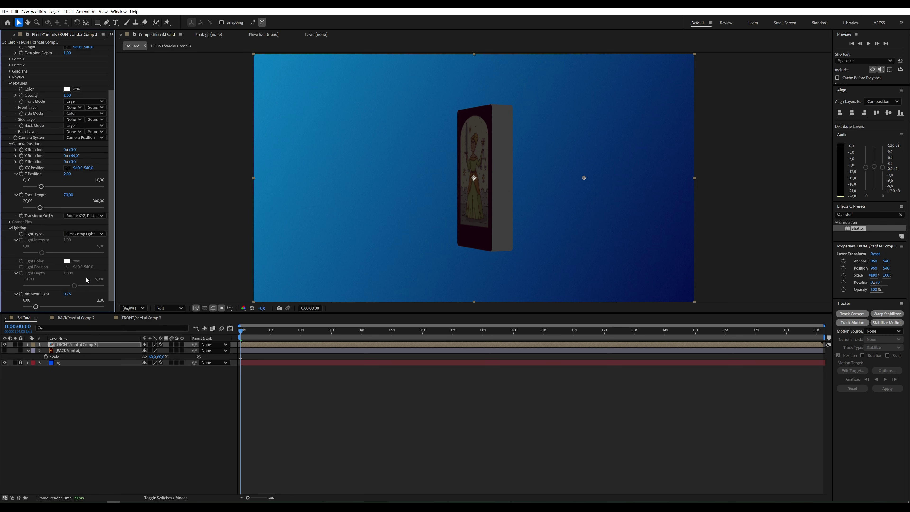
click(66, 294)
text(1)
key(Return)
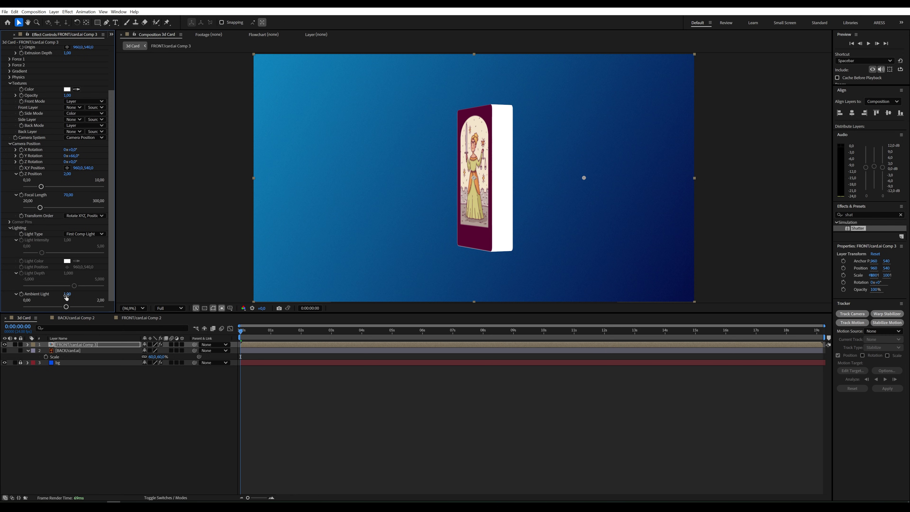
Step: Colour the card's extruded edges dark maroon and adjust Y Rotation so the card faces forward
click(11, 228)
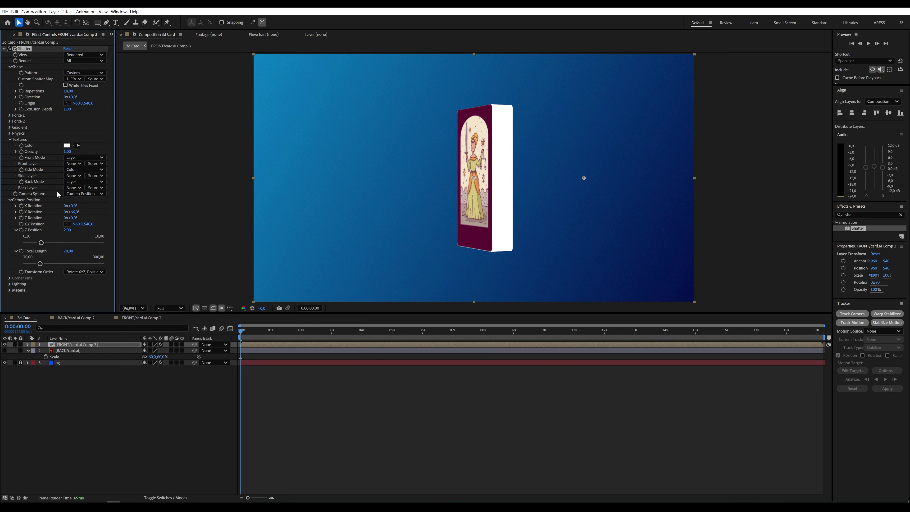
click(77, 144)
click(478, 235)
click(67, 145)
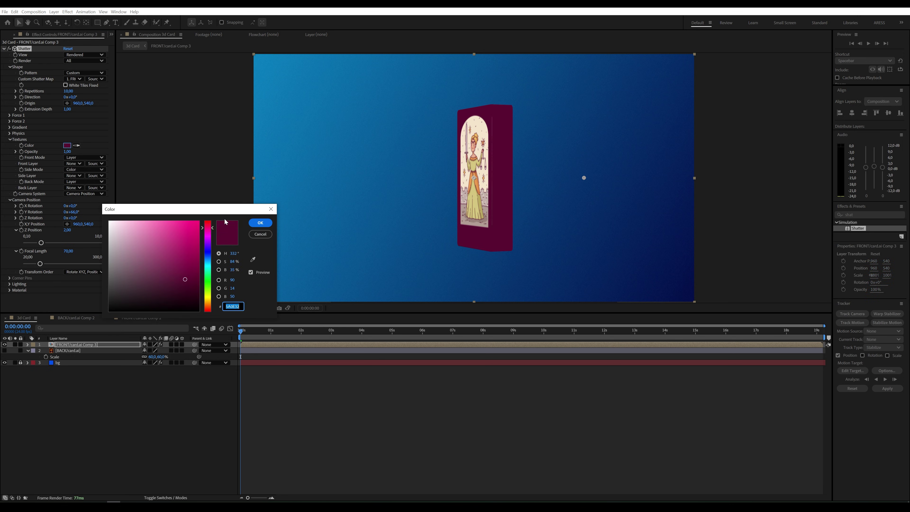
click(193, 290)
click(261, 223)
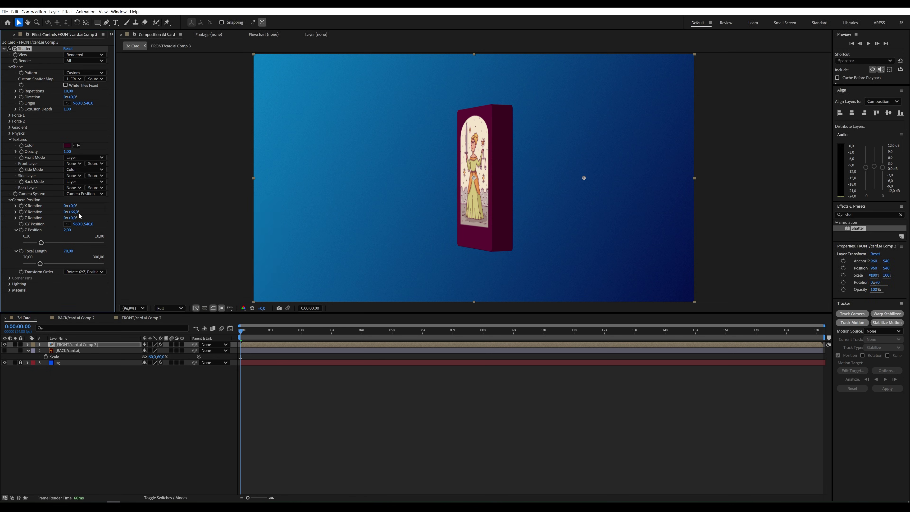
drag(71, 211, 93, 212)
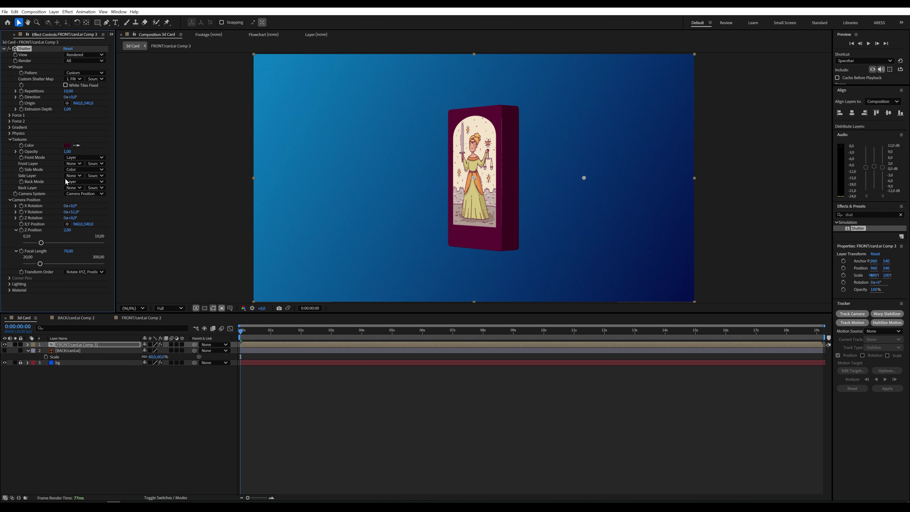
Step: Set Shatter's Back Layer to 2. BACK/card.ai and rotate the card to about 119° to show it
click(75, 187)
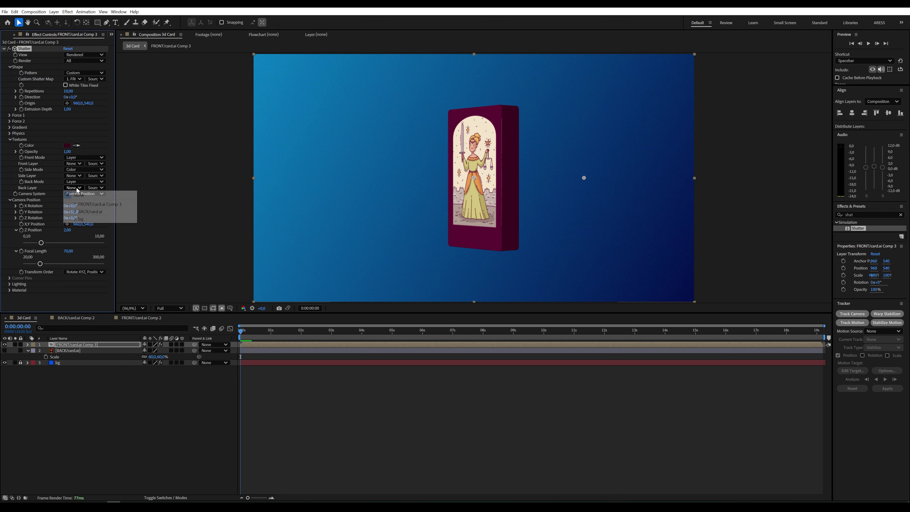
click(86, 211)
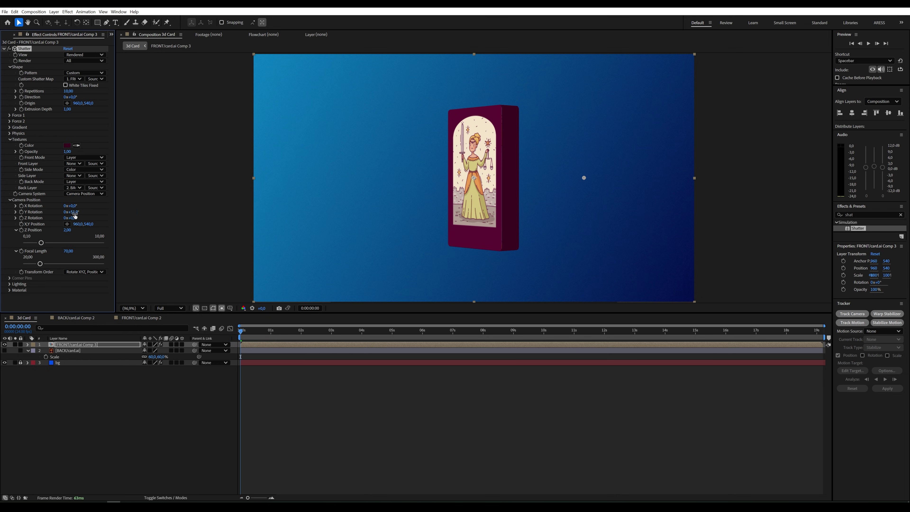
drag(83, 212, 96, 211)
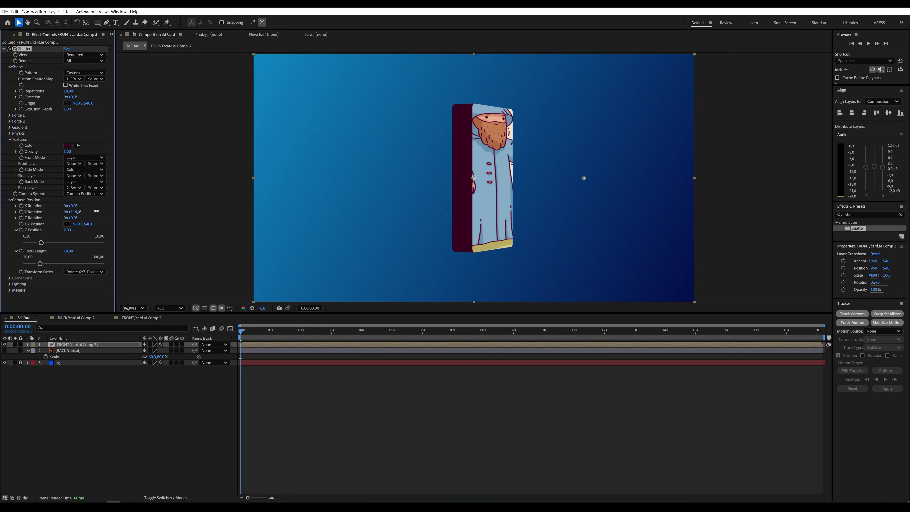
Step: Clear Shatter's Back Layer, pre-compose BACK/card.ai into BACK/card.ai Comp 3, and hide that layer
click(80, 187)
click(77, 195)
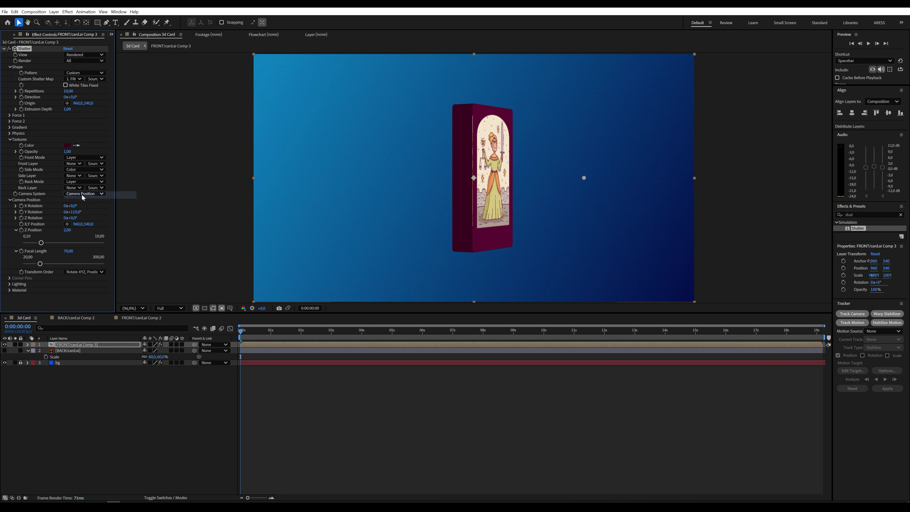
click(83, 351)
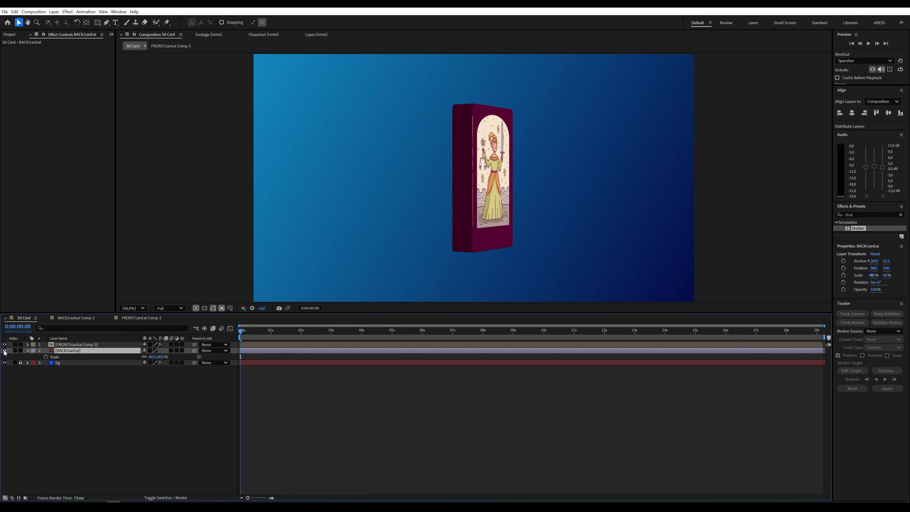
click(4, 350)
right_click(65, 353)
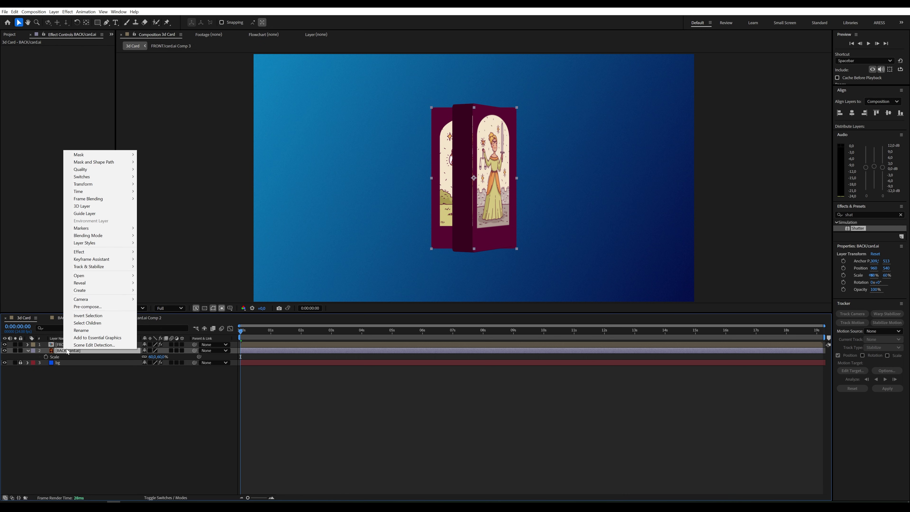
click(86, 308)
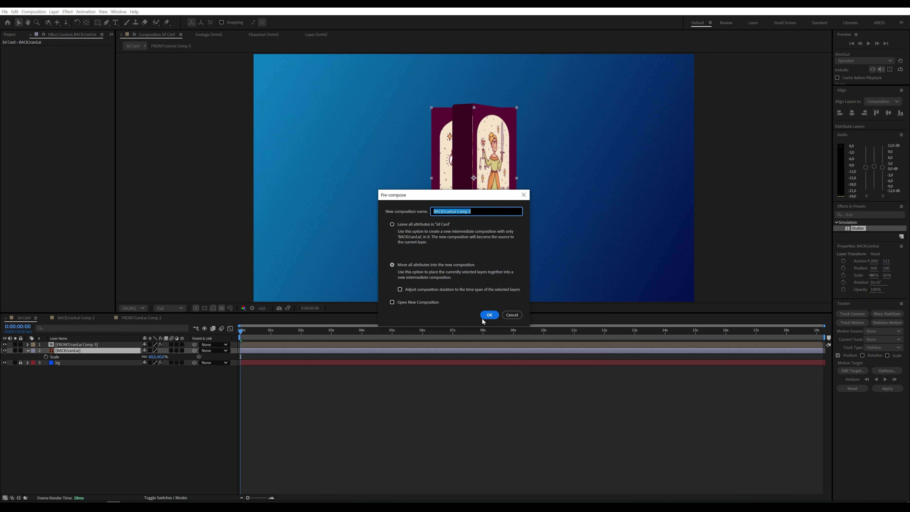
click(489, 315)
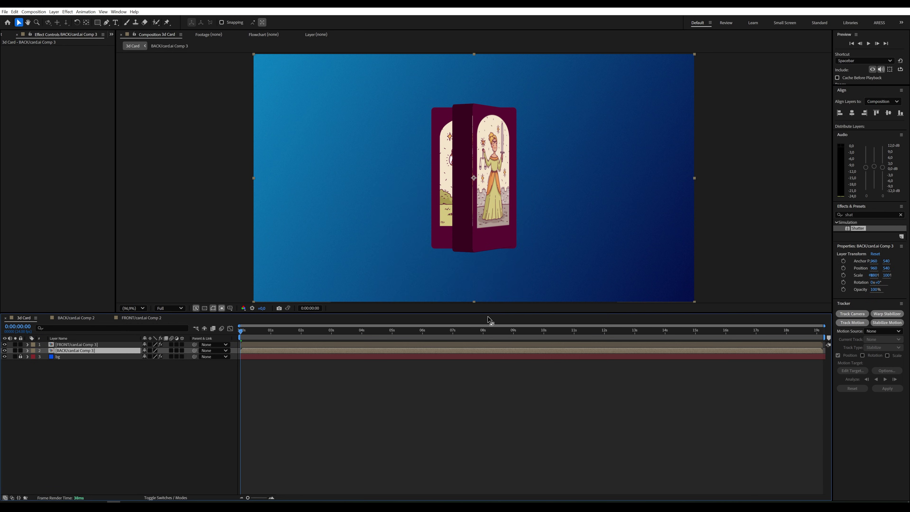
click(4, 351)
click(73, 346)
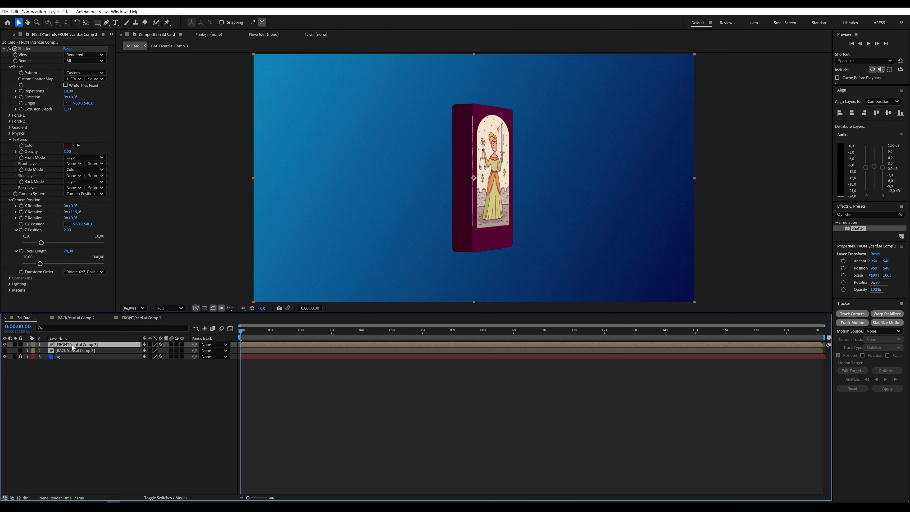
Step: Set Back Layer to 2. BACK/card.ai Comp 3 and reset the card's Y Rotation to 0°
click(75, 191)
click(82, 213)
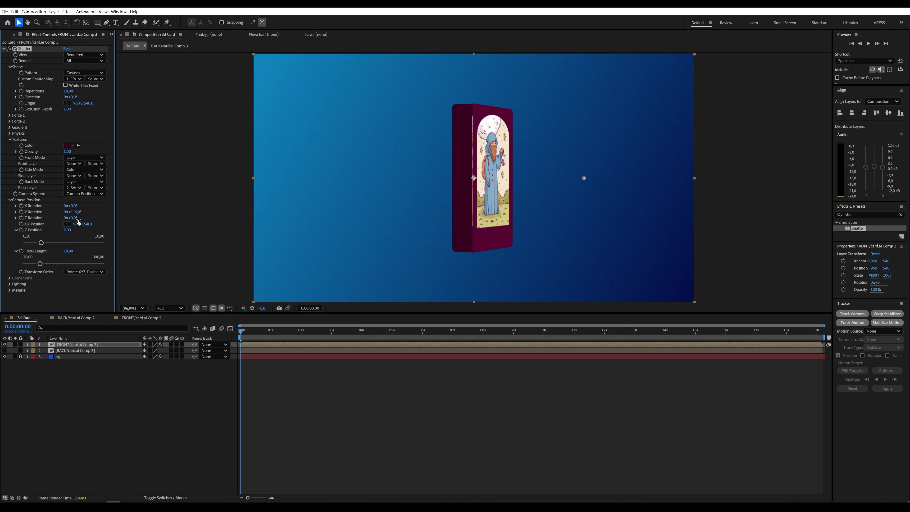
drag(74, 212, 154, 199)
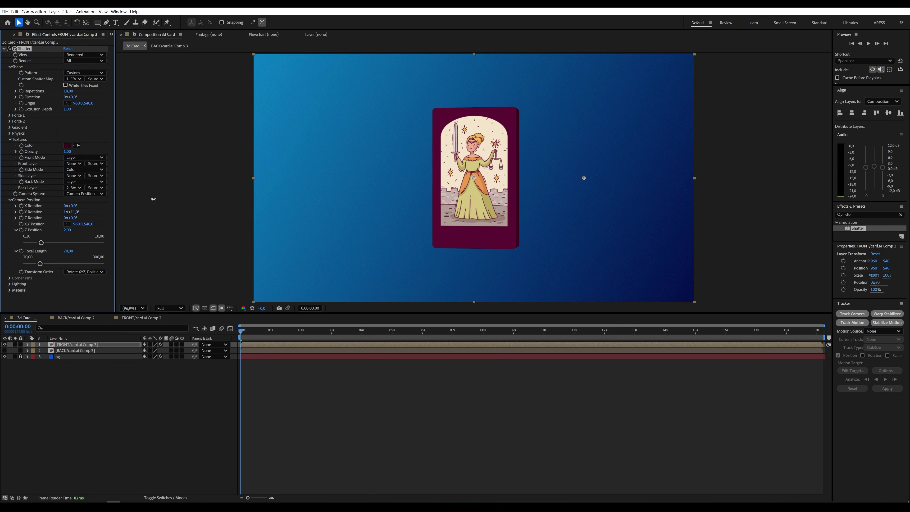
click(77, 212)
text(0)
key(Return)
Step: Set the Shatter camera's Y Rotation to 30° and reveal the keyframed property in the timeline
click(67, 212)
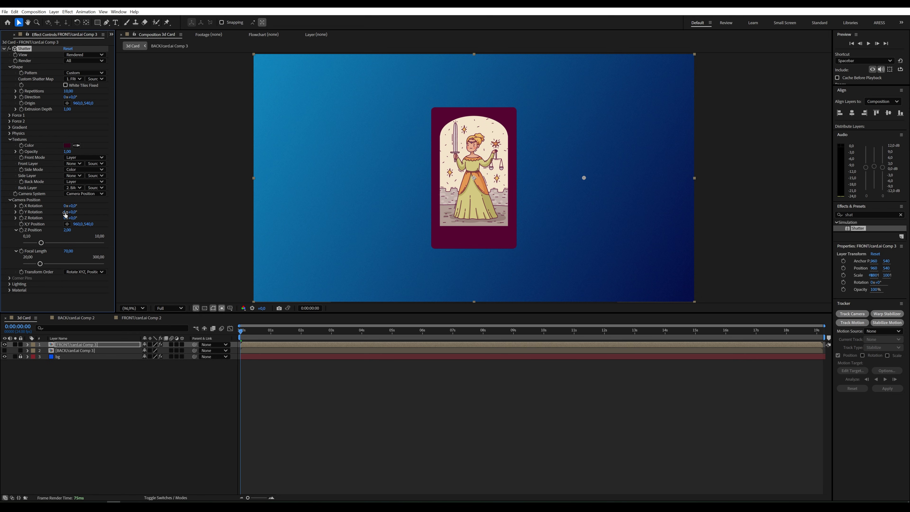
text(0)
key(Tab)
text(39)
key(Return)
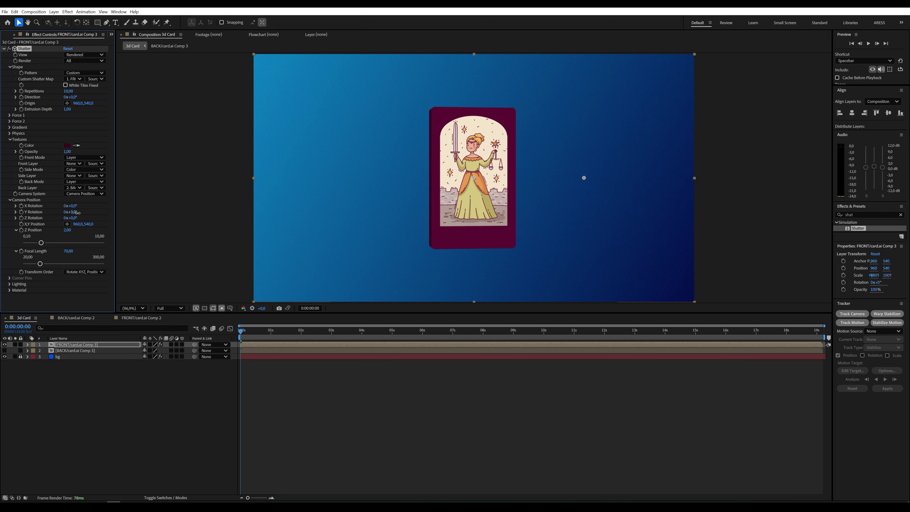
click(75, 212)
text(30)
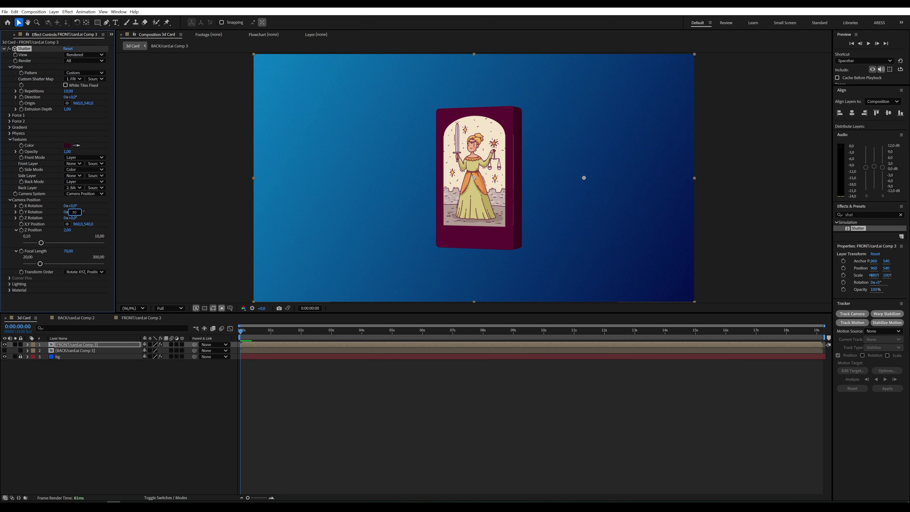
key(Return)
key(u)
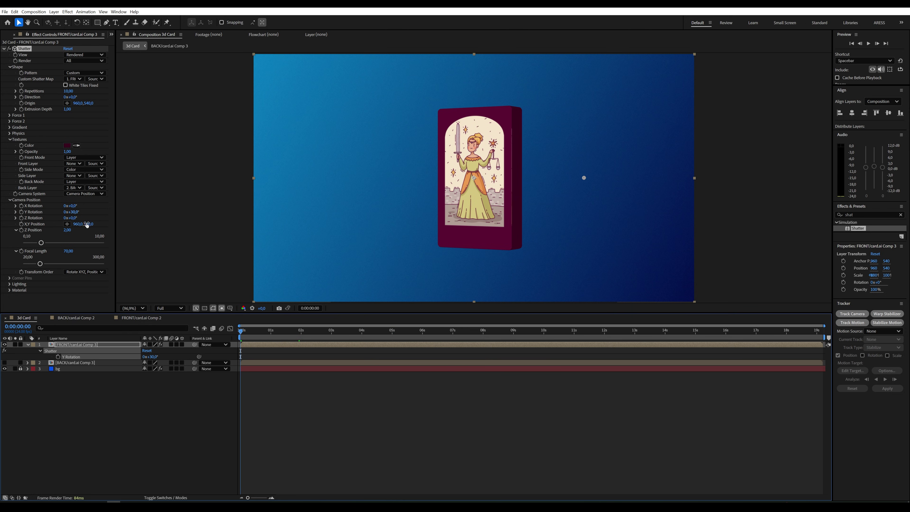
Step: Trim the composition to a 4-second work area and return to the start
click(362, 333)
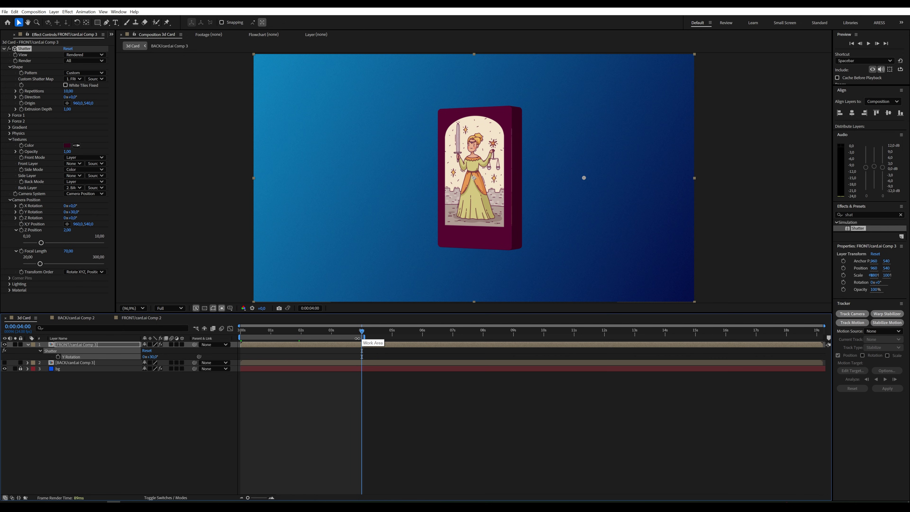
right_click(358, 338)
click(374, 359)
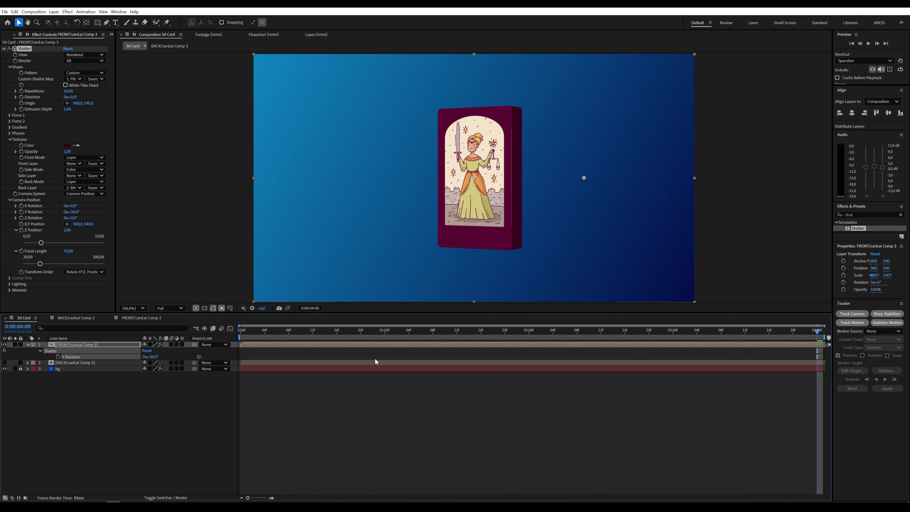
drag(384, 331, 253, 340)
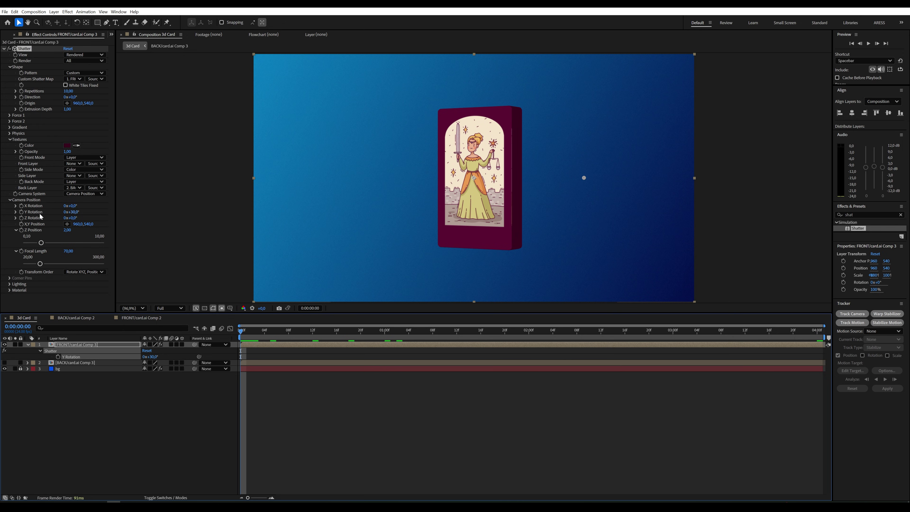
Step: Keyframe the card's Y Rotation at -11° (0:16), -48° (1:20) and -193° (2:10)
click(21, 212)
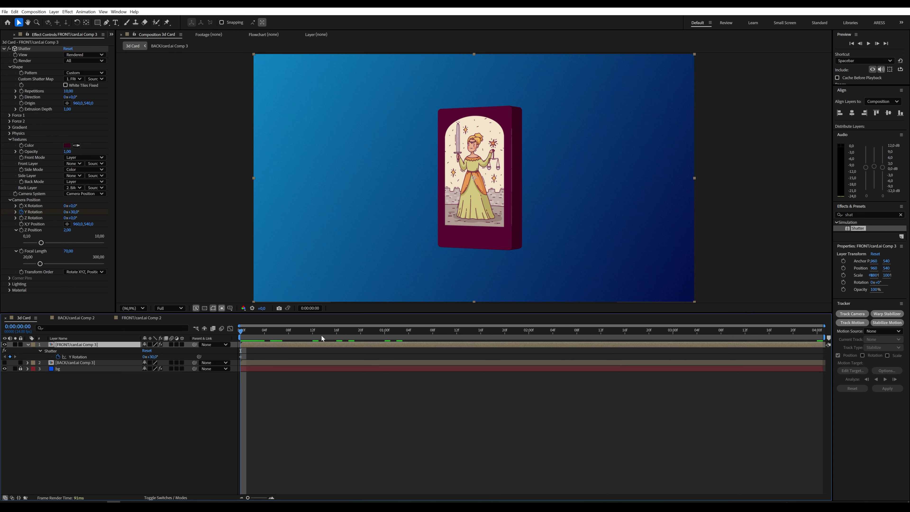
click(334, 335)
drag(73, 214, 58, 215)
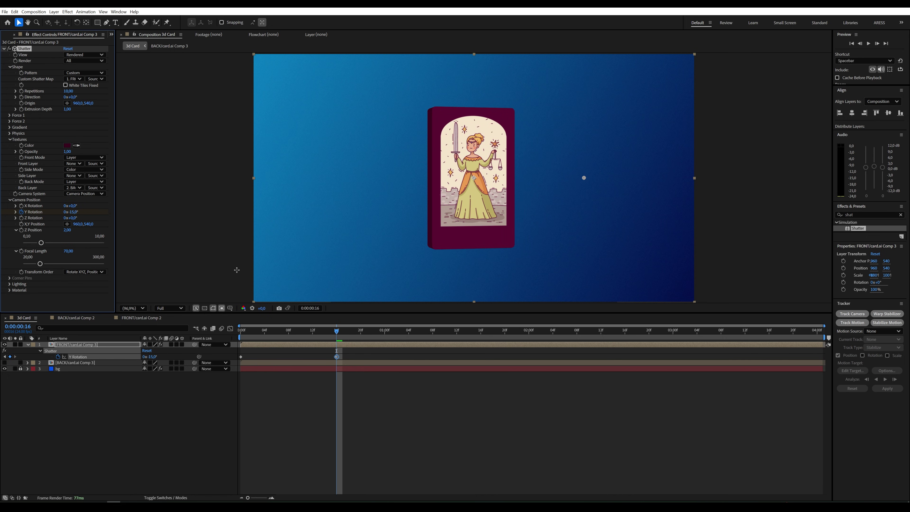
click(505, 334)
drag(72, 212, 21, 212)
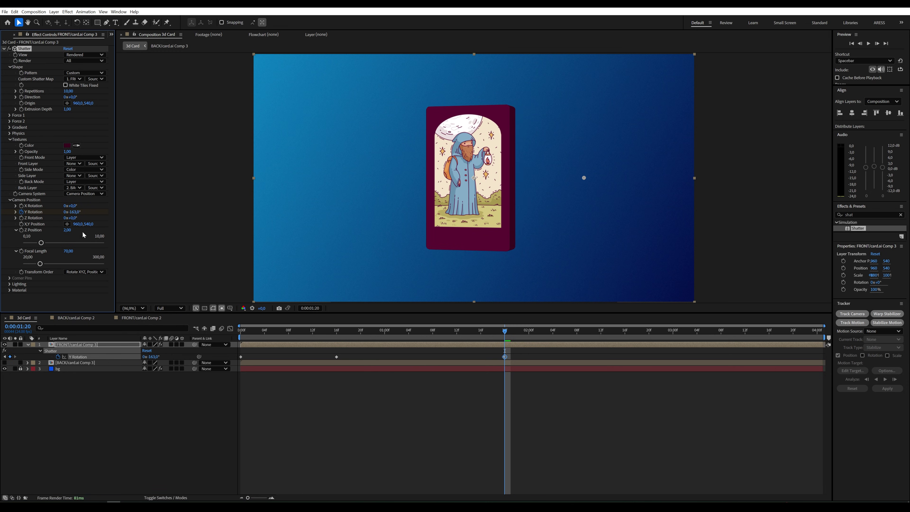
click(589, 335)
drag(75, 212, 55, 214)
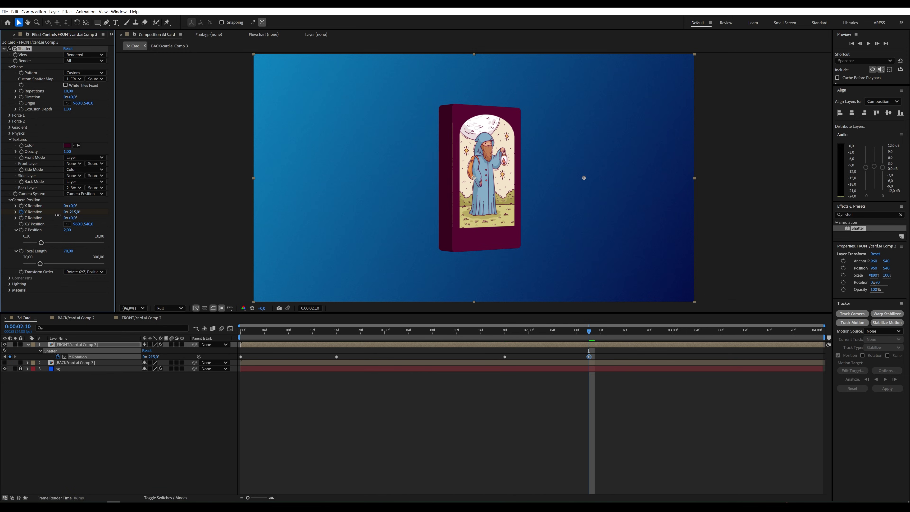
Step: Review the spin from the start, then set the 4-second Y Rotation keyframe to -330°
click(817, 330)
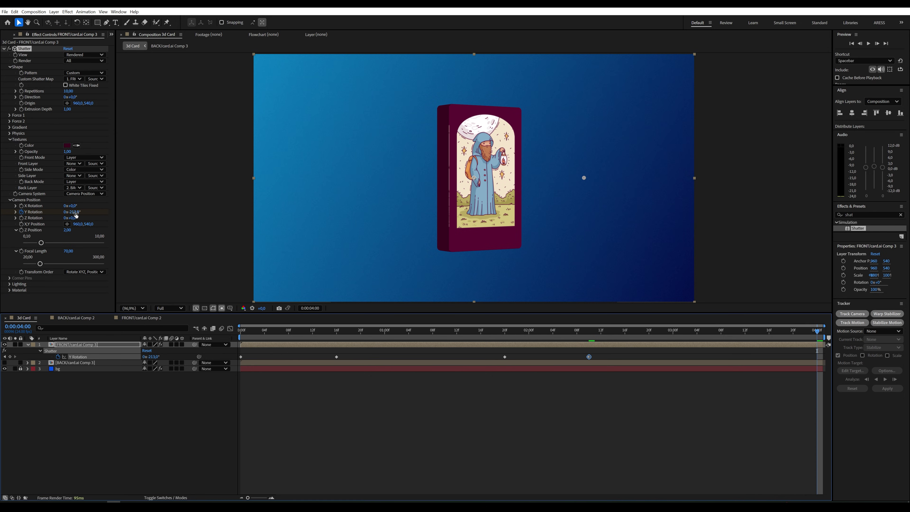
click(239, 331)
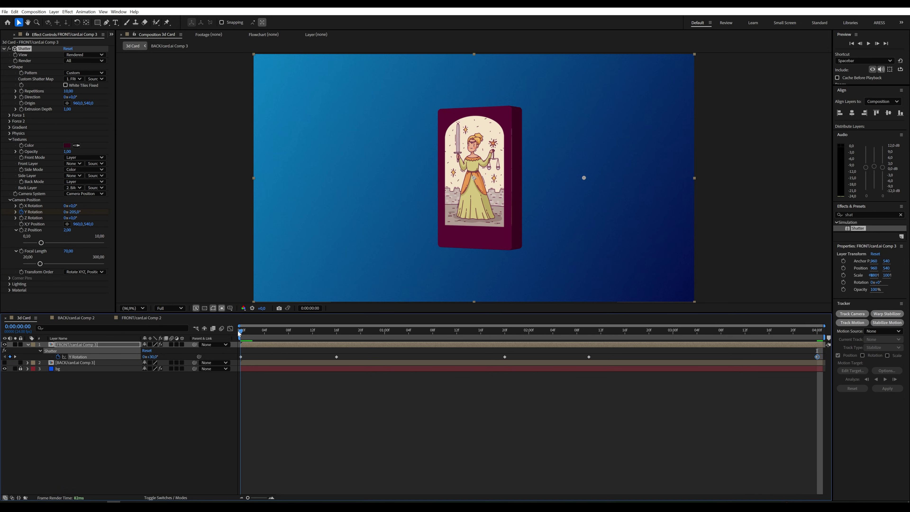
click(241, 357)
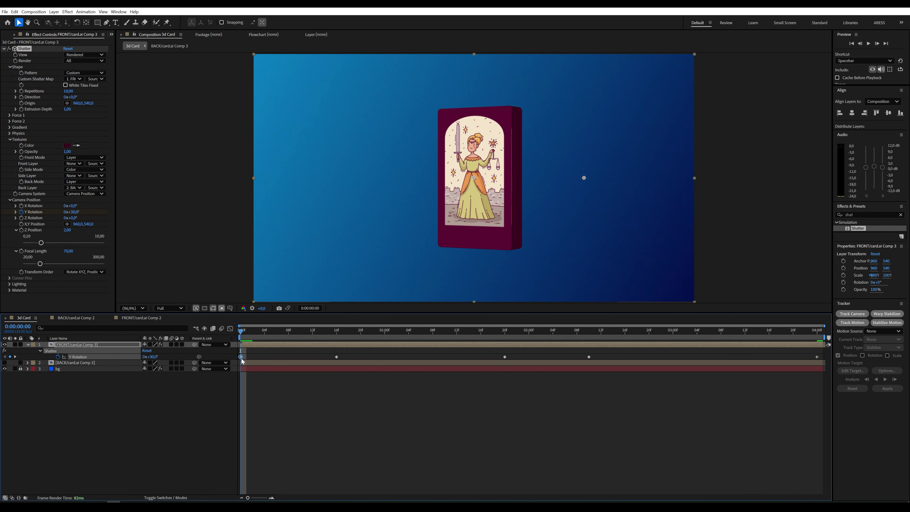
click(817, 338)
click(74, 212)
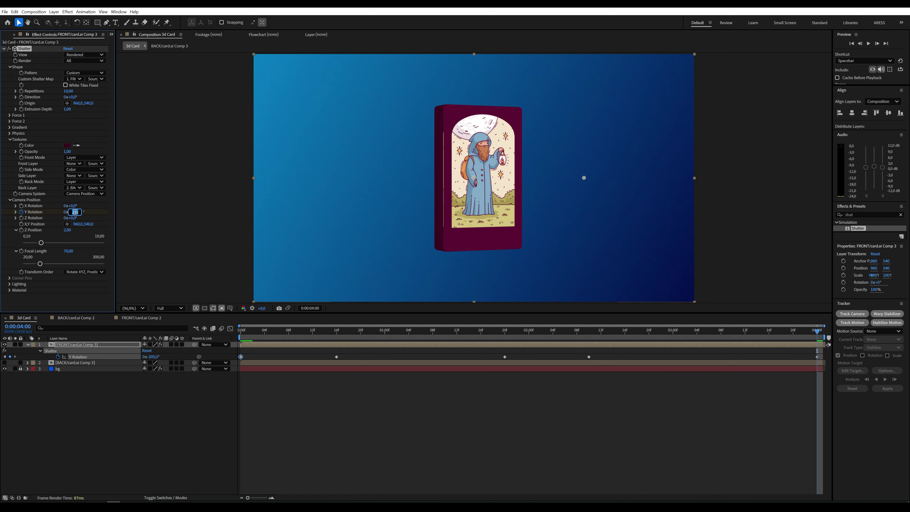
text(36)
key(Return)
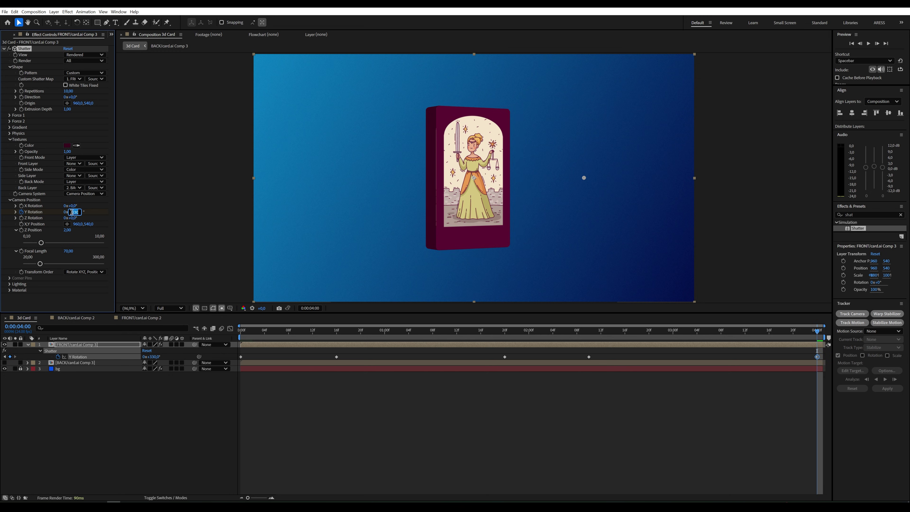
text(-330)
key(Return)
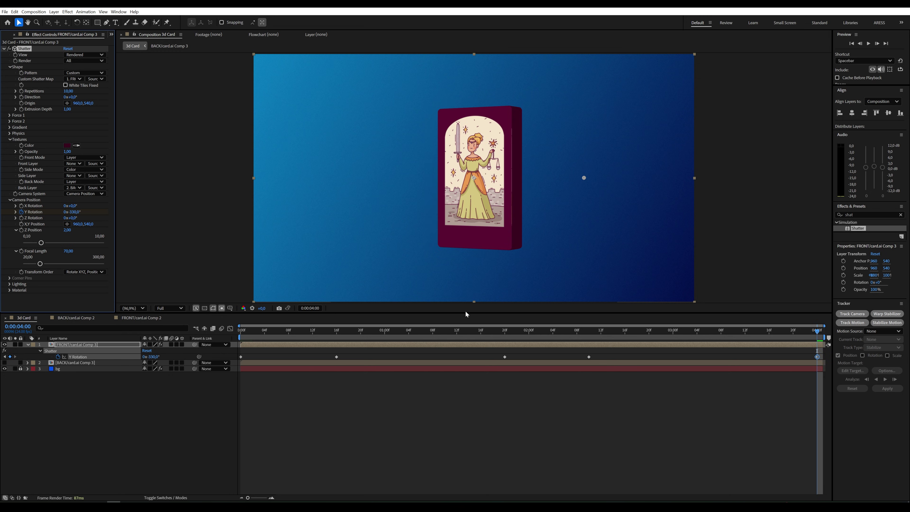
Step: Slide the -193° Y Rotation keyframe from 2:10 to 3:00, previewing before and after
key(space)
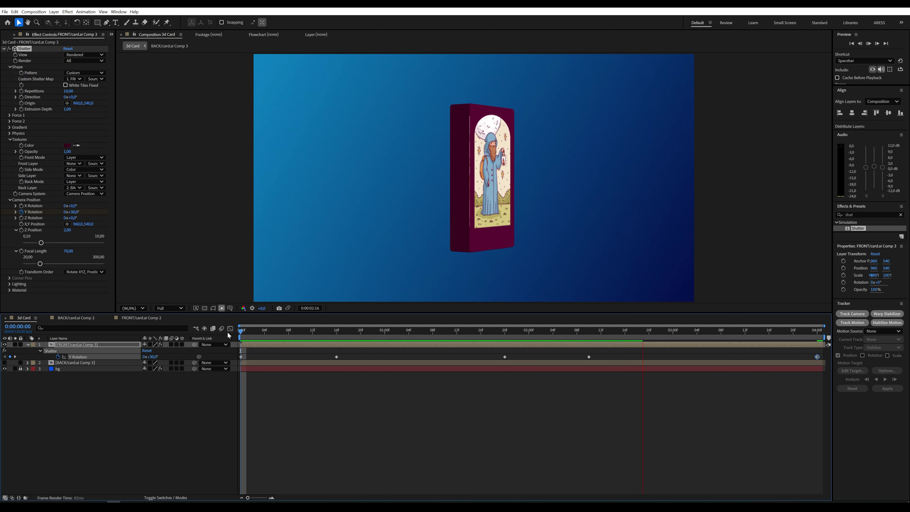
drag(589, 357, 637, 356)
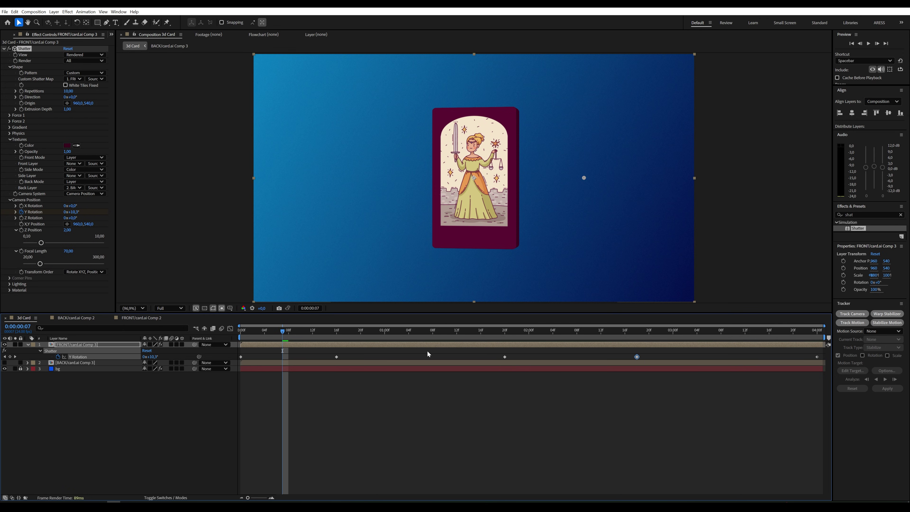
key(space)
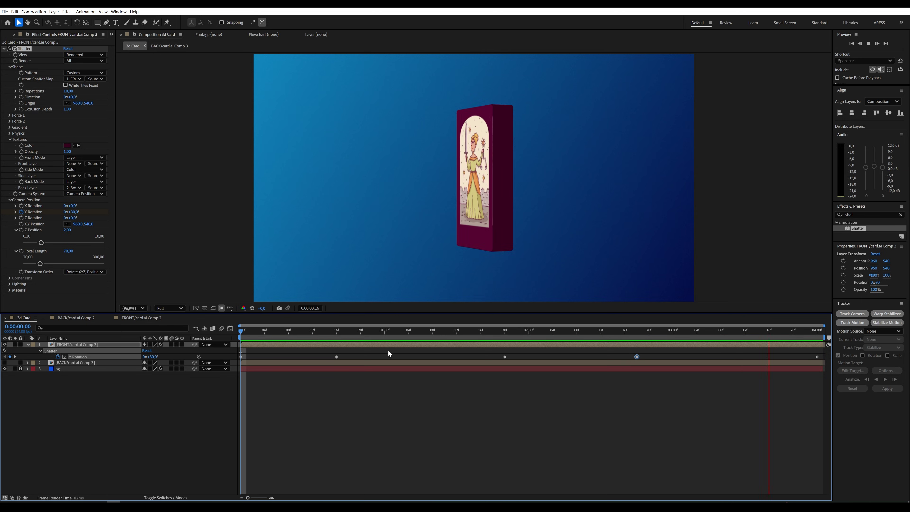
key(space)
drag(637, 358, 673, 358)
drag(275, 331, 231, 334)
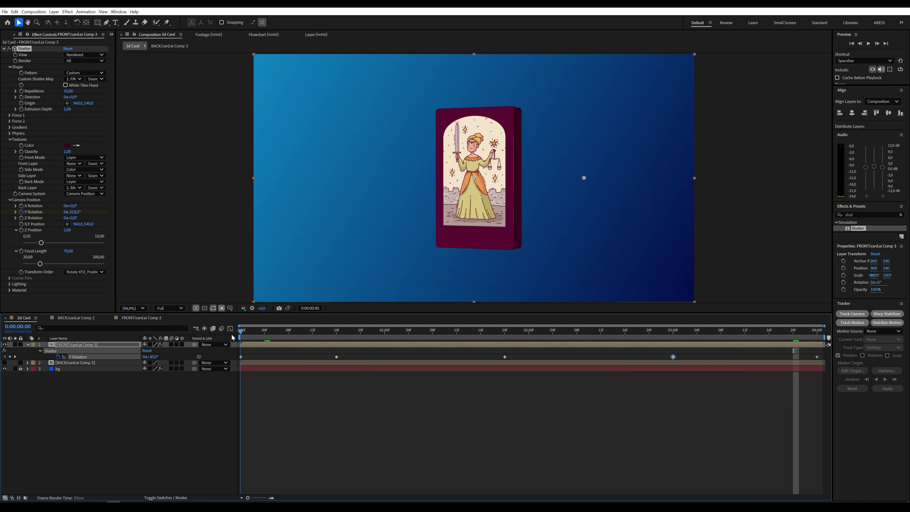
key(space)
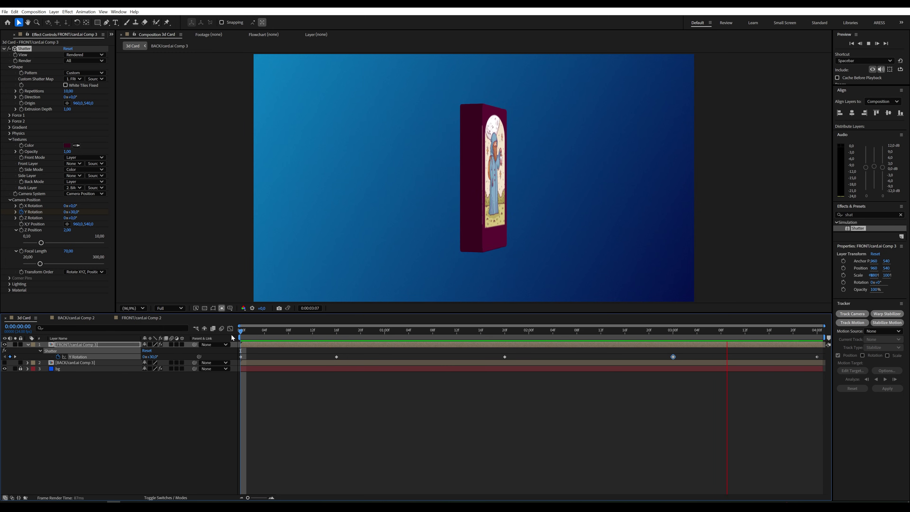
key(space)
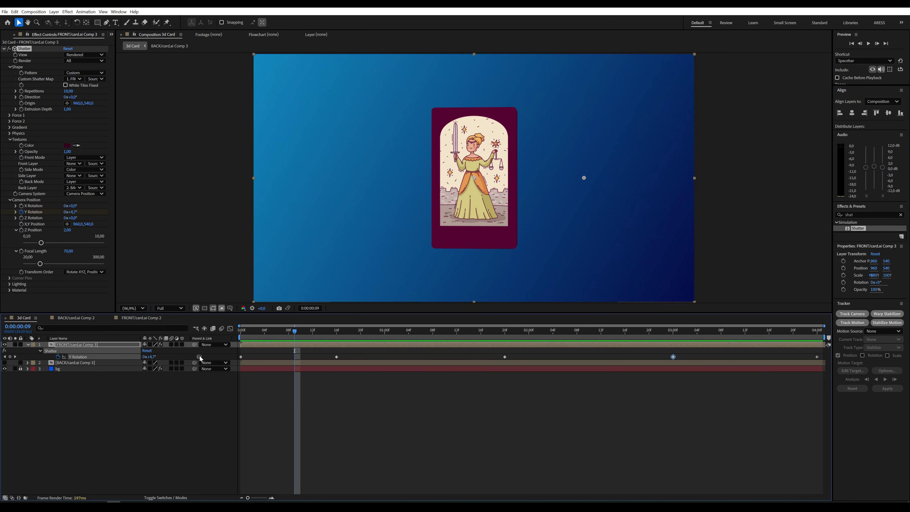
Step: In the Graph Editor, set all Y Rotation keyframes' Keyframe Velocity to Continuous
click(230, 329)
click(83, 358)
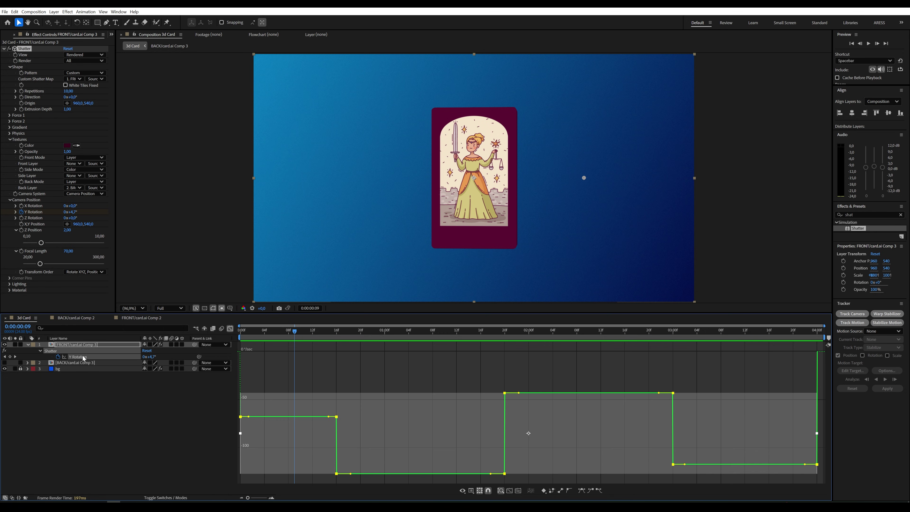
right_click(337, 417)
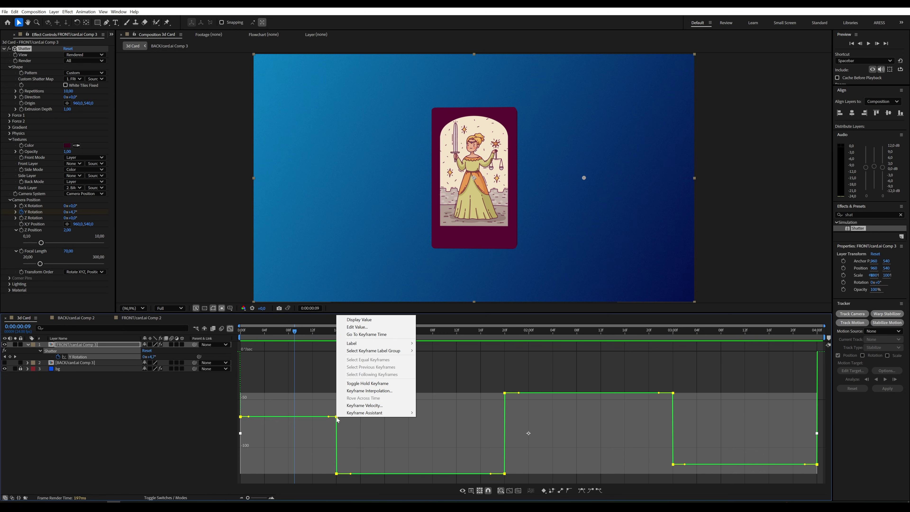
click(365, 406)
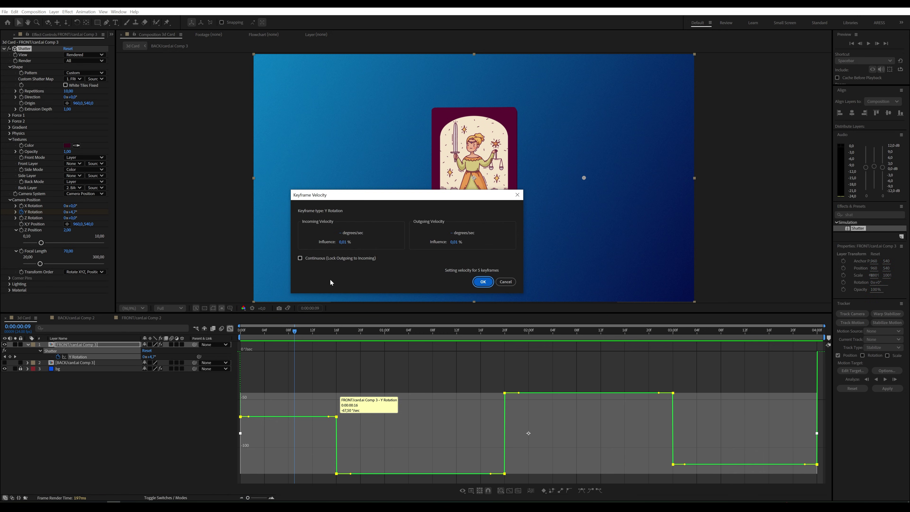
click(308, 259)
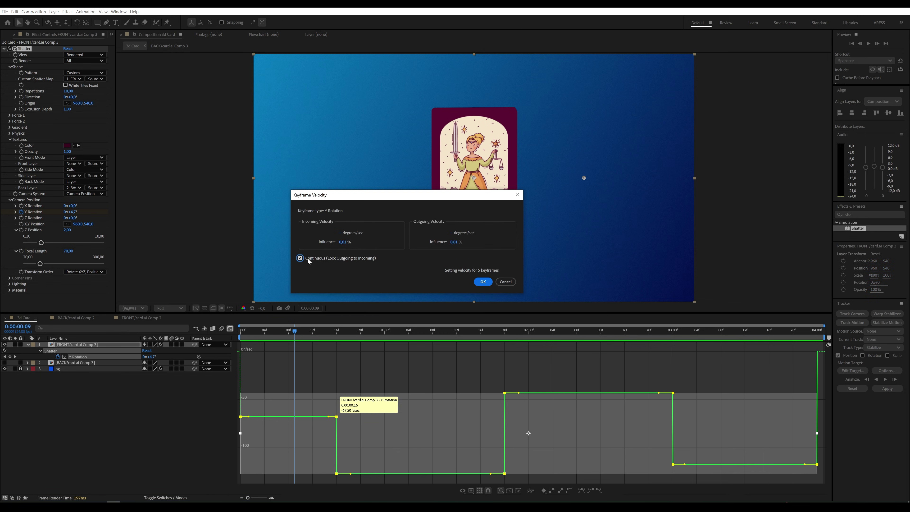
click(483, 282)
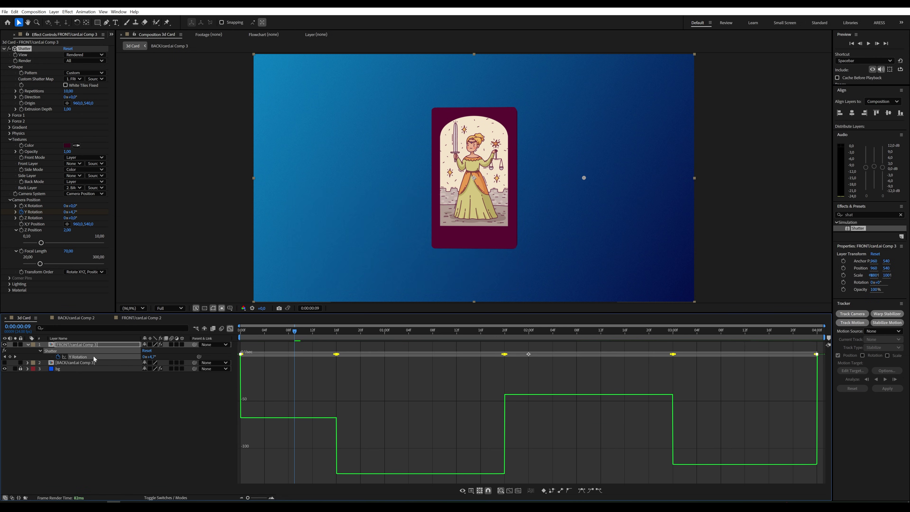
Step: Apply Easy Ease (F9) to all Y Rotation keyframes
click(80, 373)
click(77, 357)
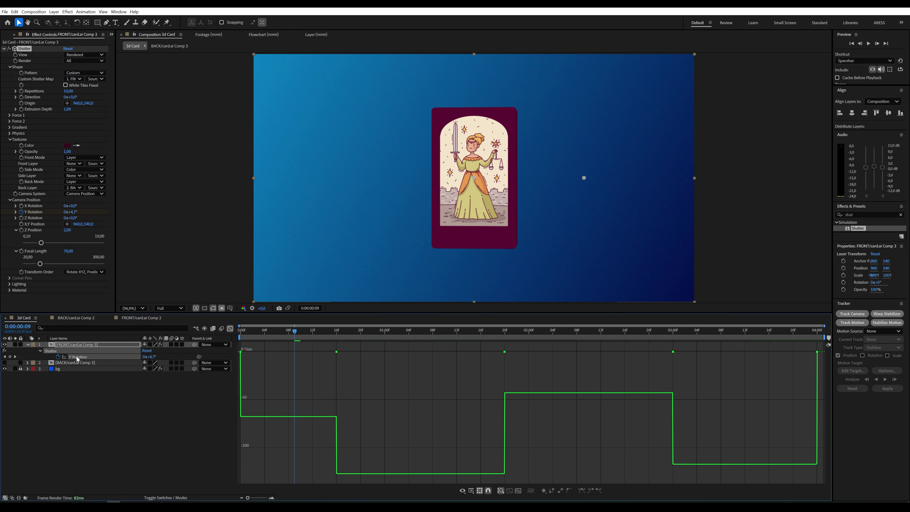
click(78, 358)
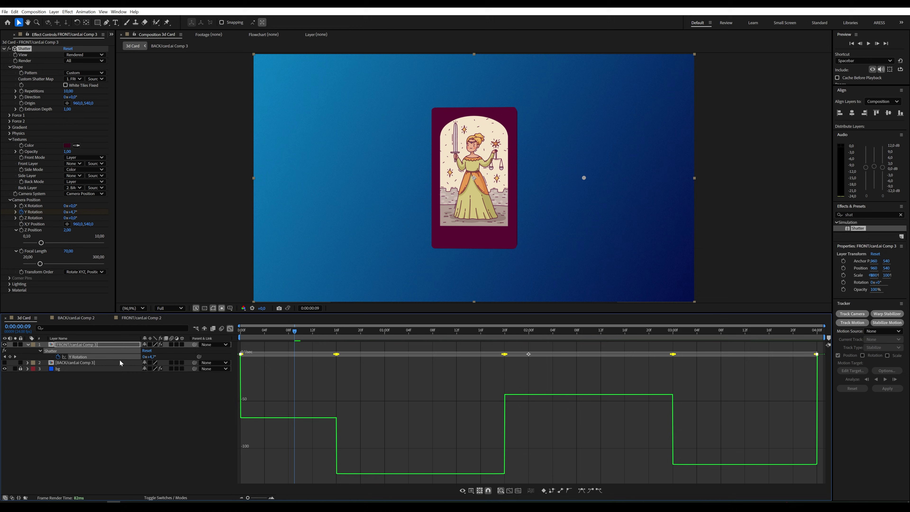
key(F9)
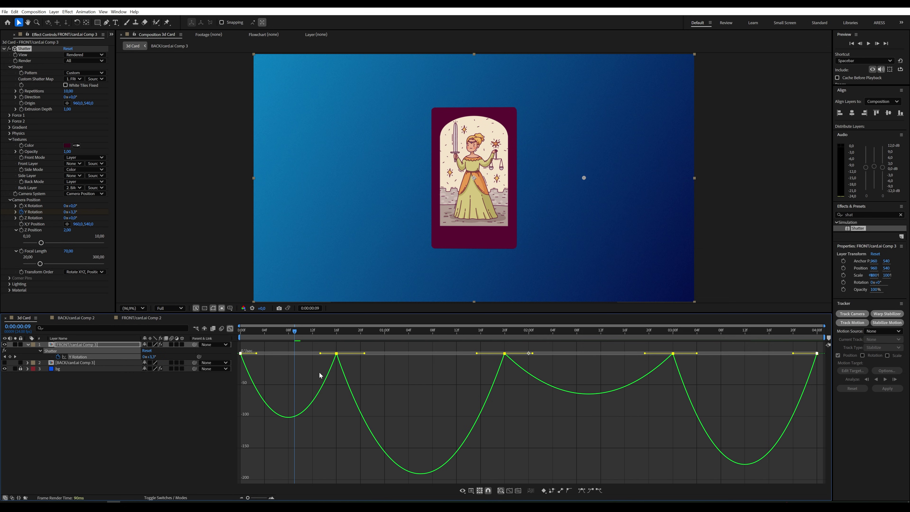
Step: Lower the speed at the 0:16, 1:20 and 3:00 rotation keyframes and preview
drag(298, 337, 336, 383)
drag(504, 351, 504, 384)
drag(673, 352, 674, 381)
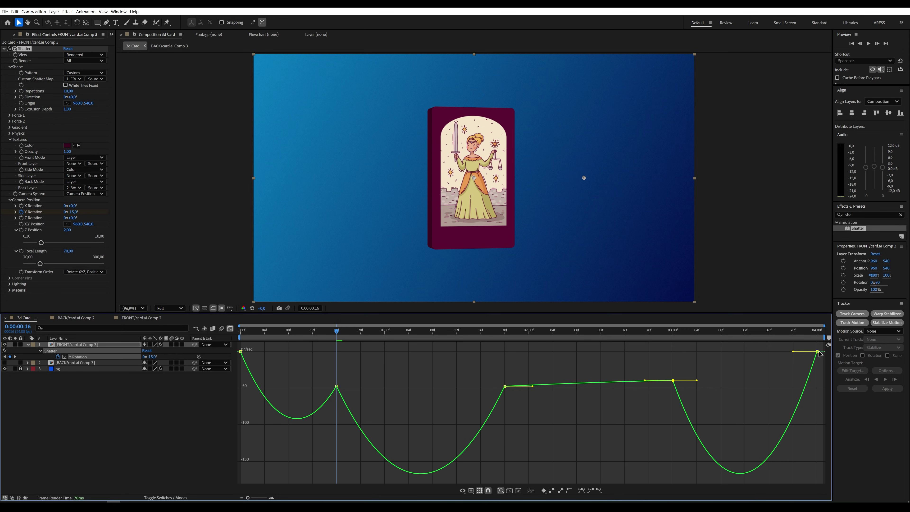
click(241, 333)
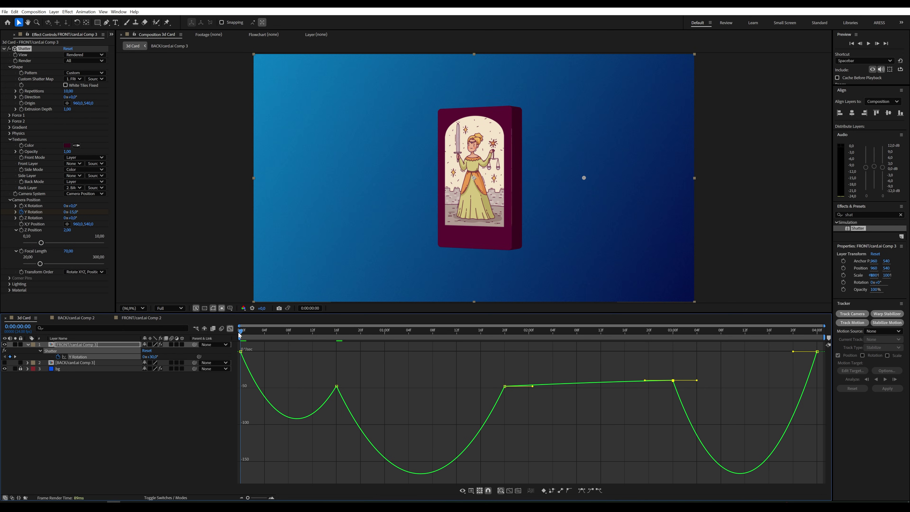
key(space)
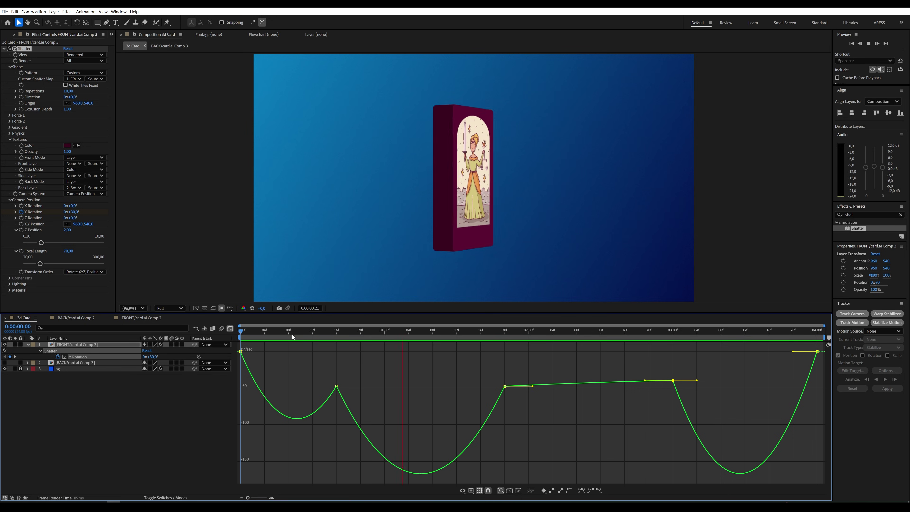
key(space)
Step: Match the first and last keyframe speeds at about -50 and preview the smoothed spin
drag(817, 351, 818, 387)
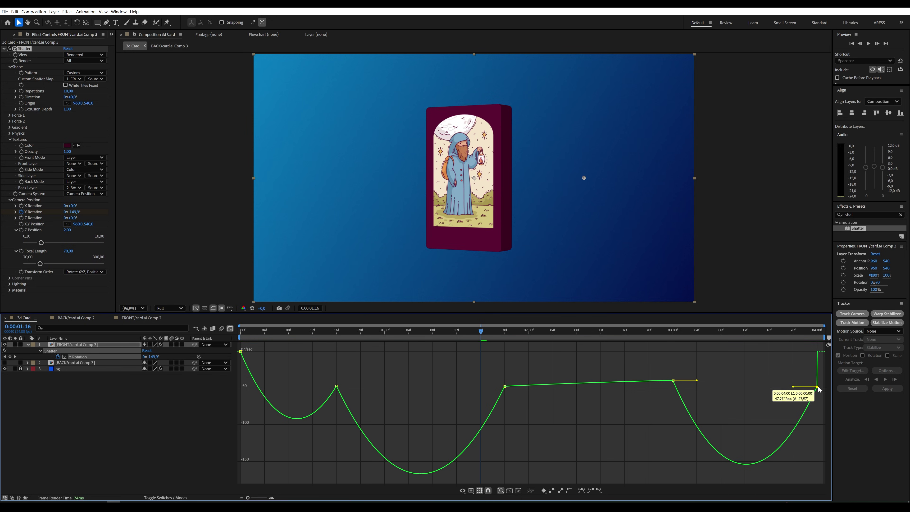
drag(240, 351, 240, 386)
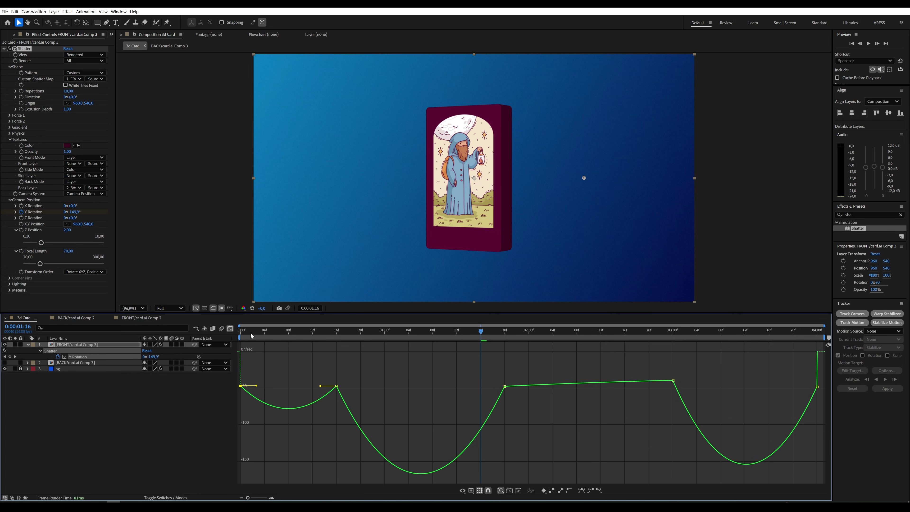
drag(250, 333, 221, 332)
key(space)
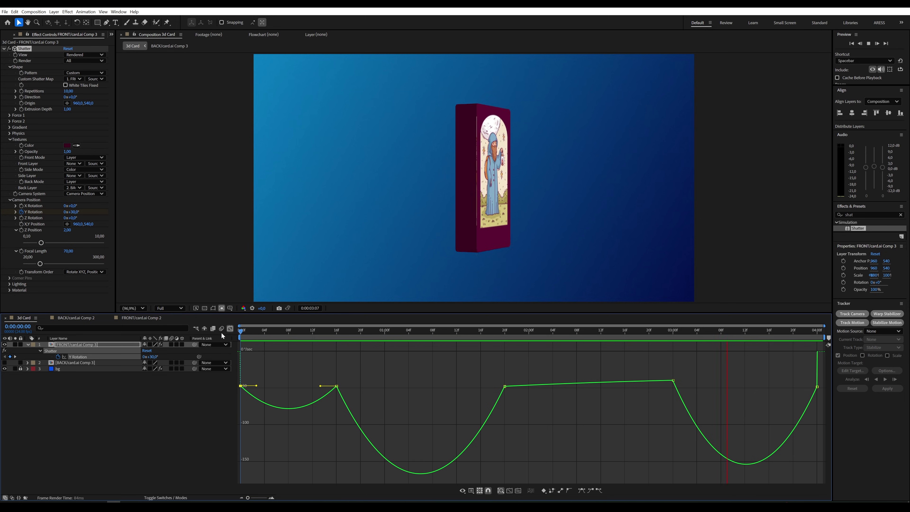
key(space)
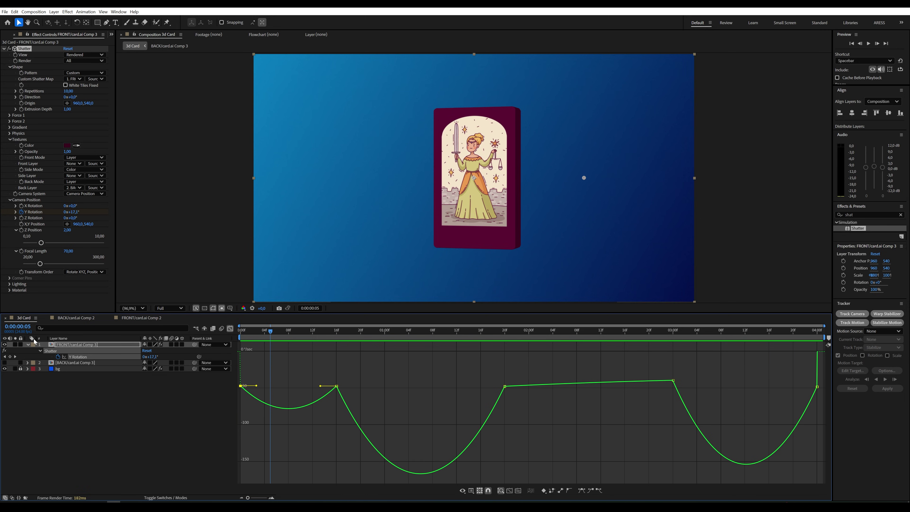
Step: Search 'light s' in Effects & Presets and apply CC Light Sweep to the FRONT card layer
click(230, 329)
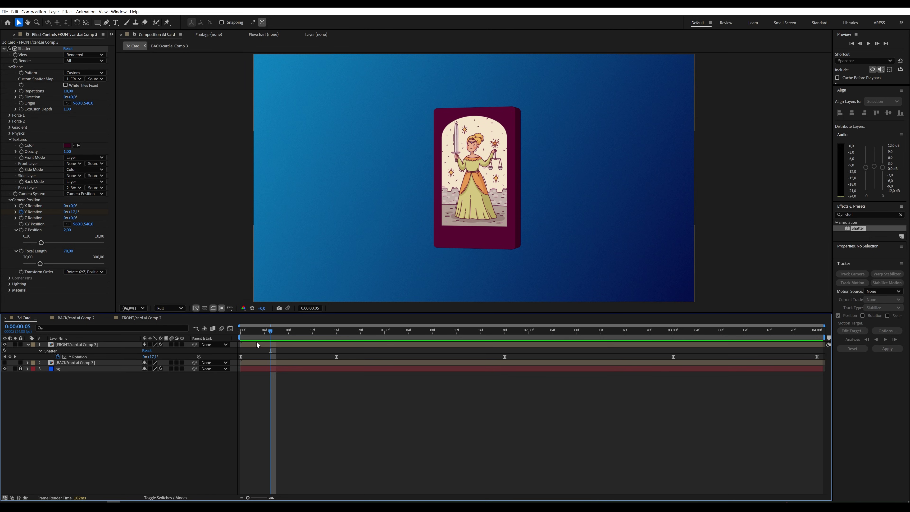
click(868, 215)
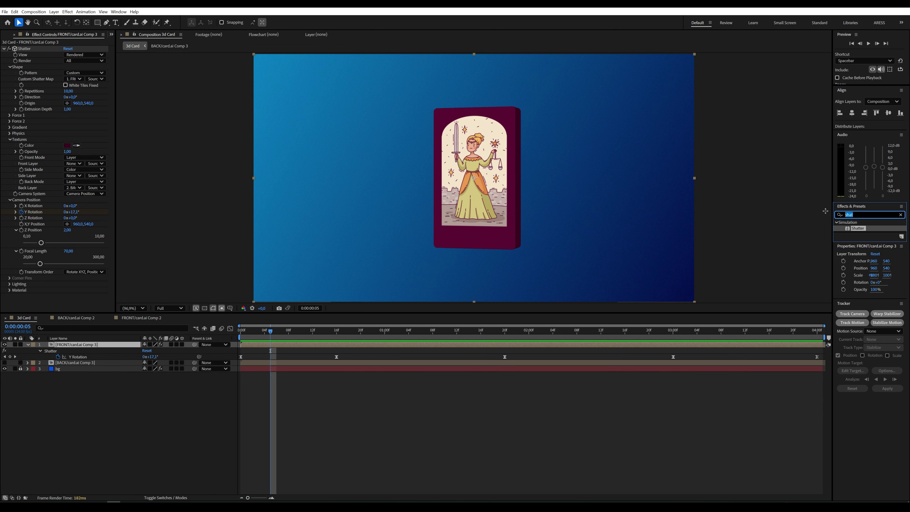
text(ligh)
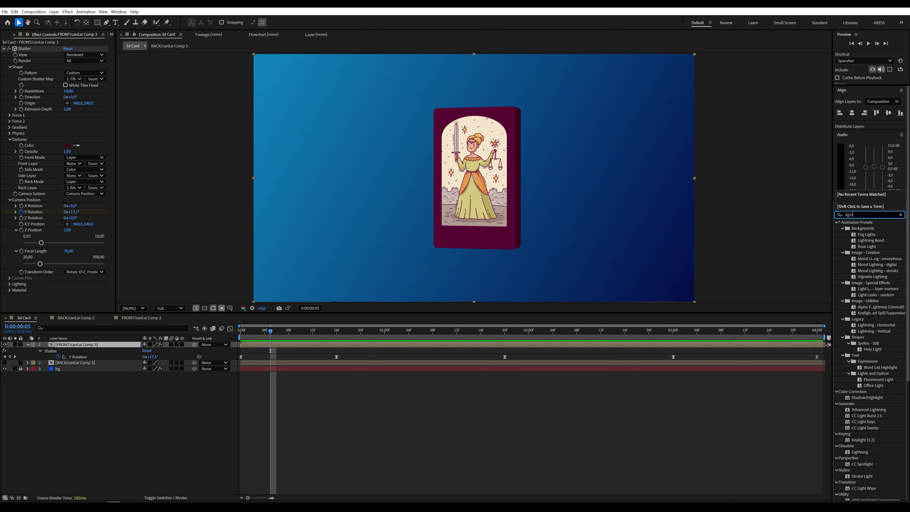
text(t )
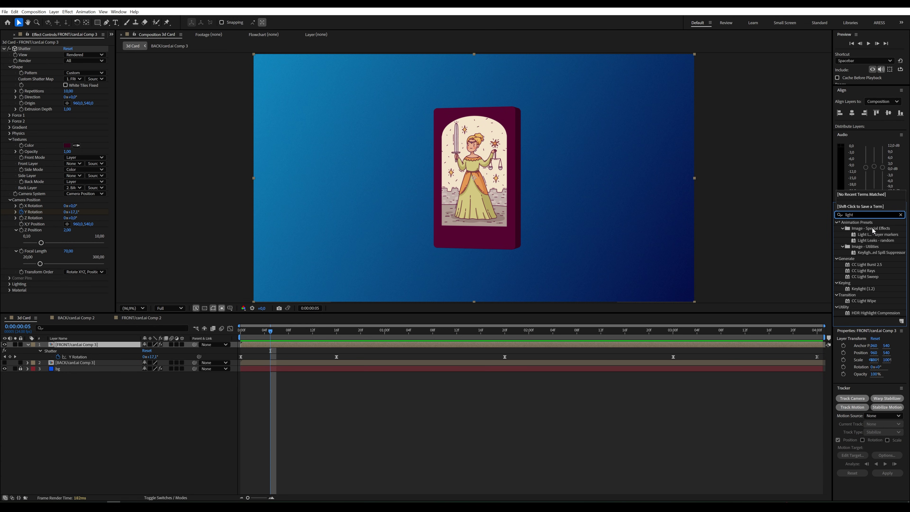
text(s)
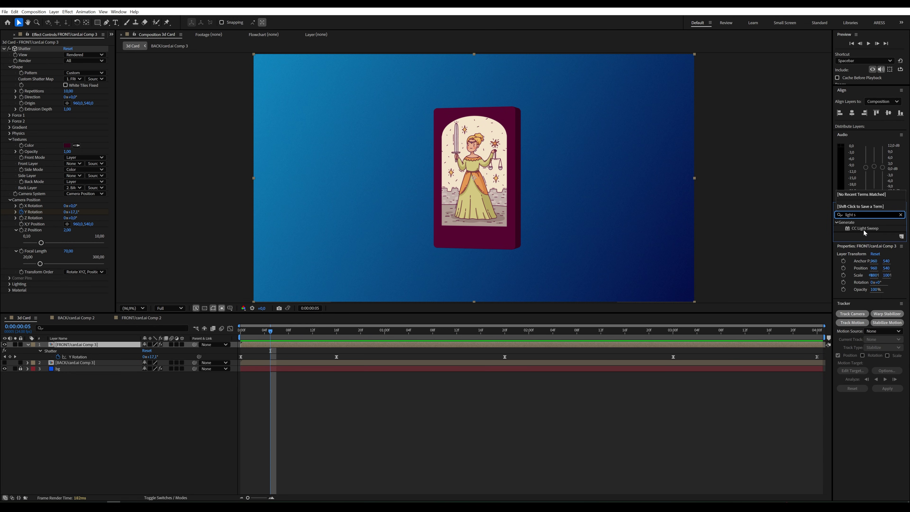
drag(863, 229, 467, 215)
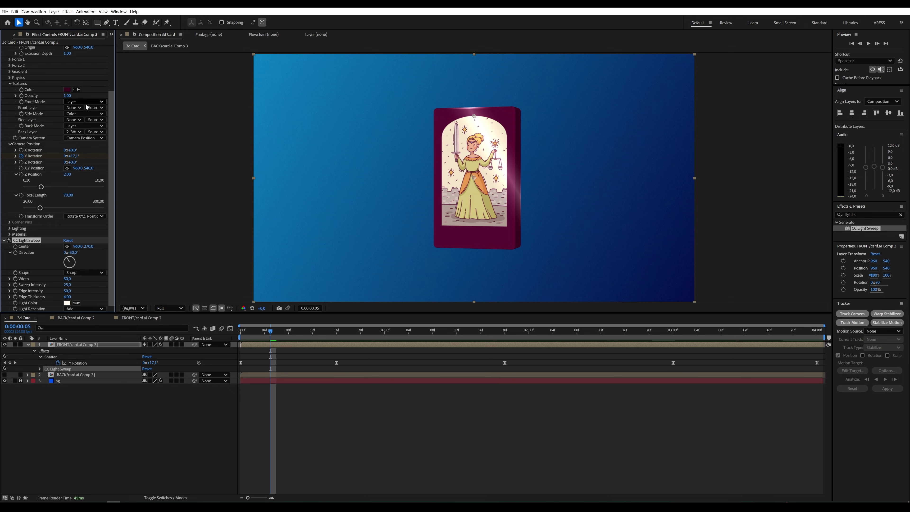
Step: Angle CC Light Sweep to about -11°, tint it pale pink and widen it to 70
scroll(10, 53, up, 3)
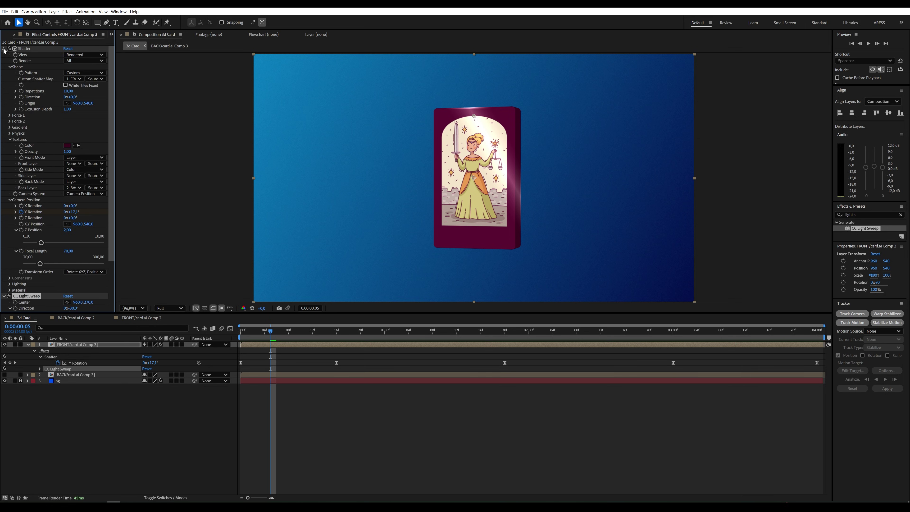
click(4, 49)
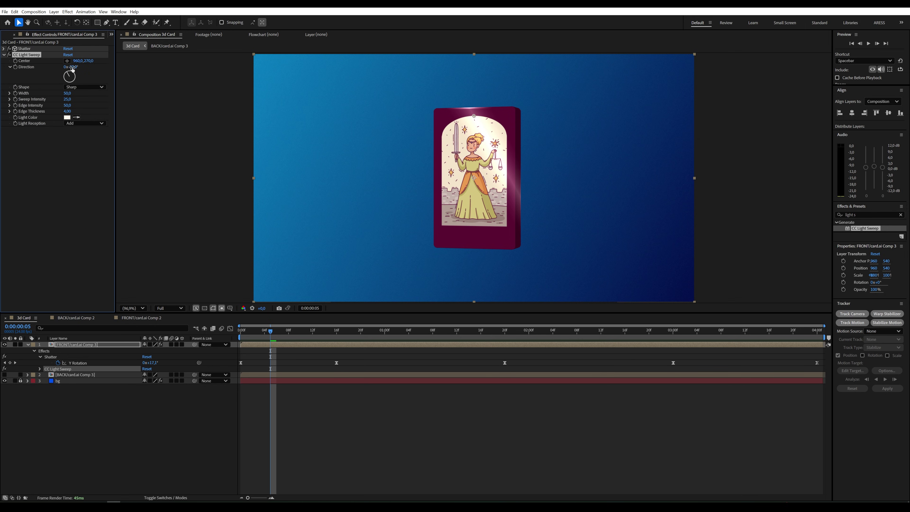
drag(73, 67, 81, 68)
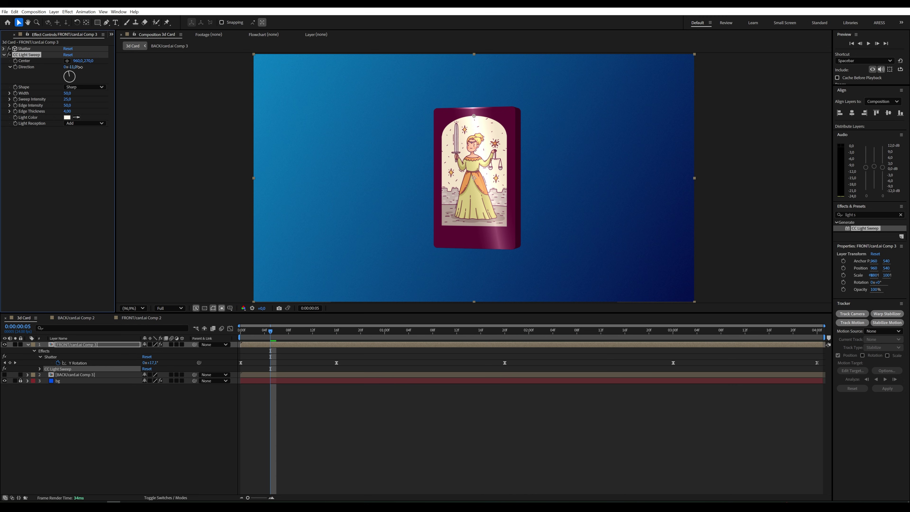
click(76, 117)
click(67, 118)
click(209, 233)
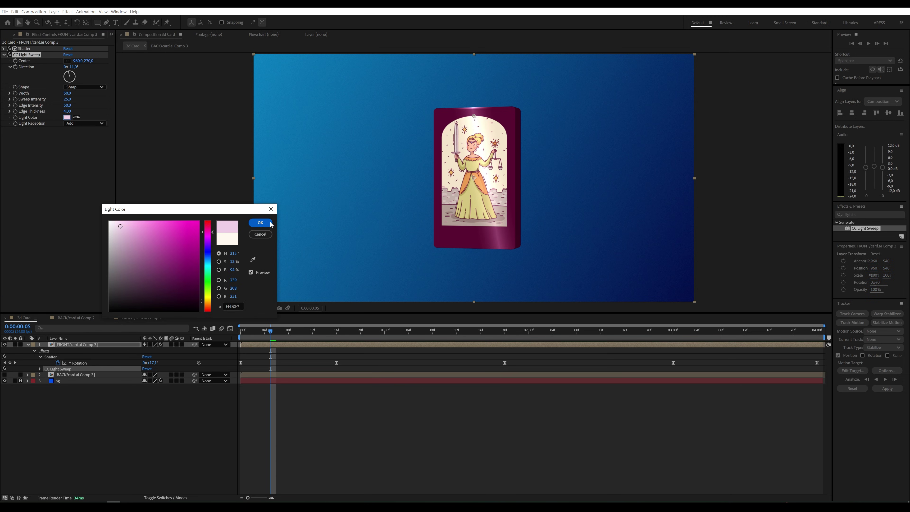
click(260, 223)
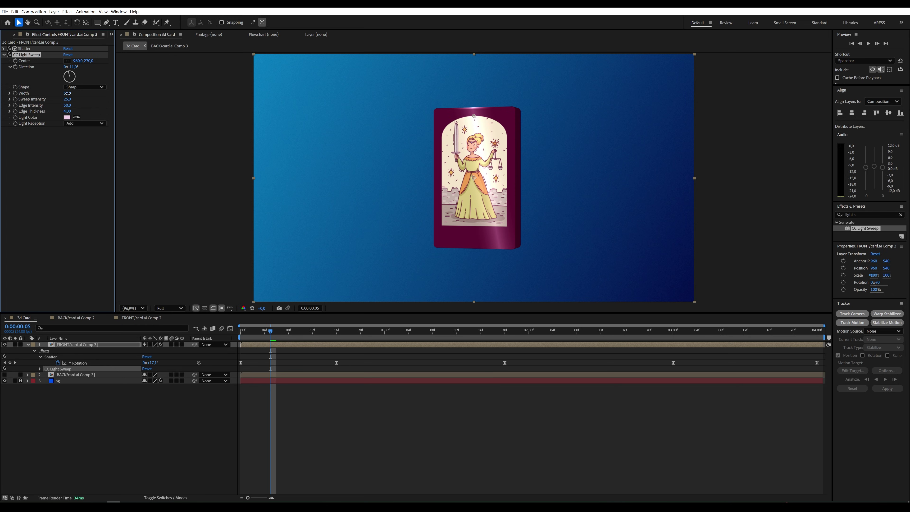
drag(74, 93, 78, 93)
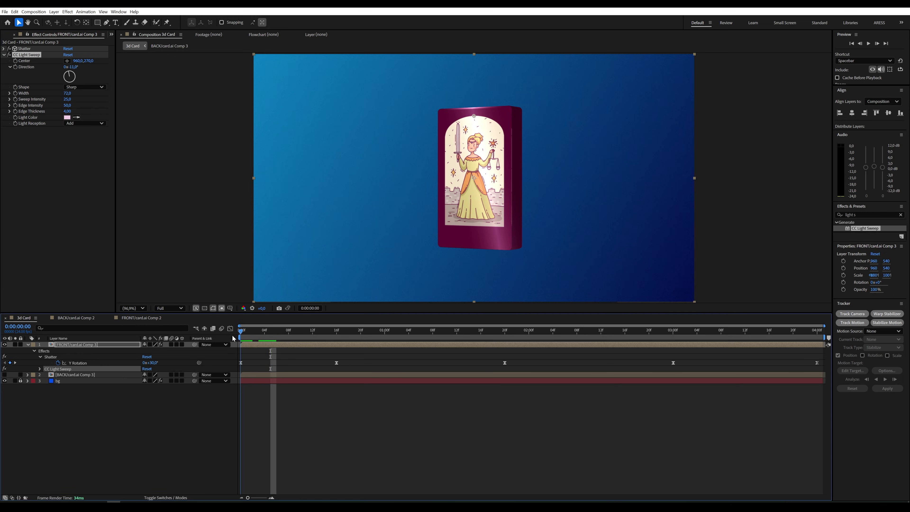
key(Home)
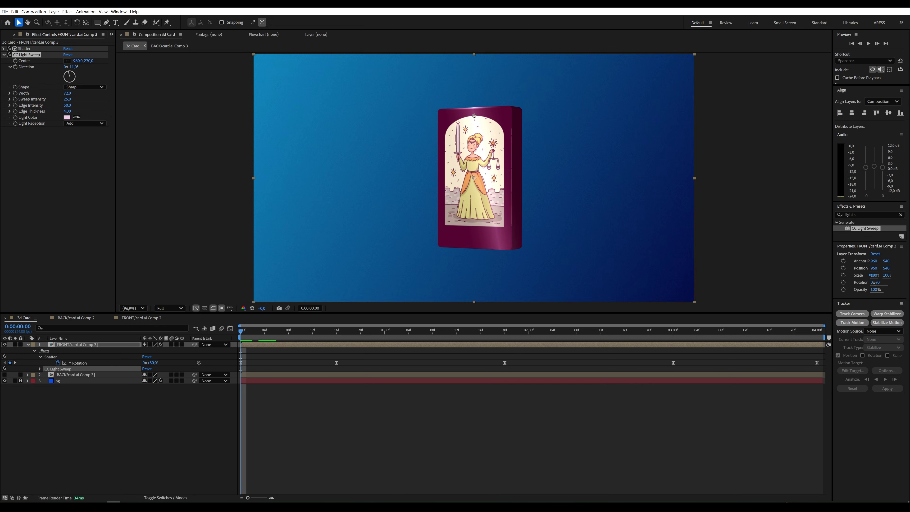
Step: Set the sweep Width to 50 and drag its Center toward the card's upper left
drag(474, 116, 462, 119)
key(ctrl+z)
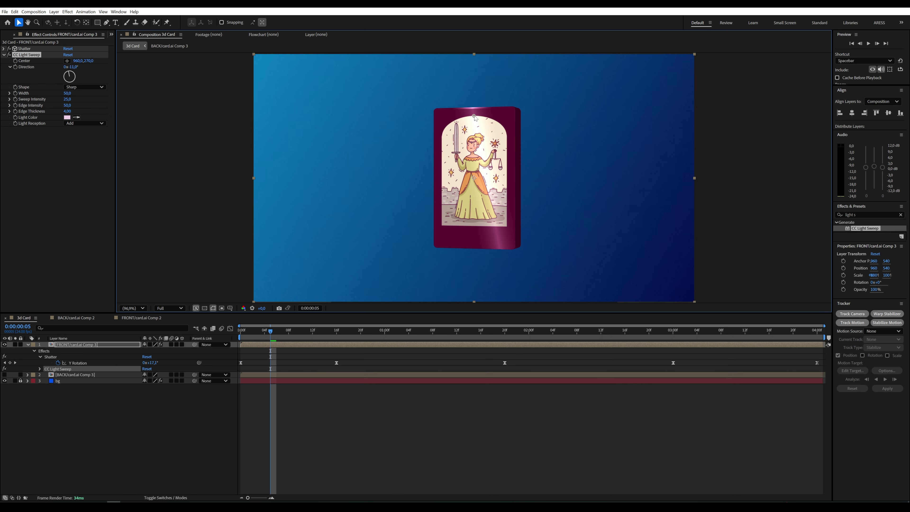
drag(471, 118, 429, 101)
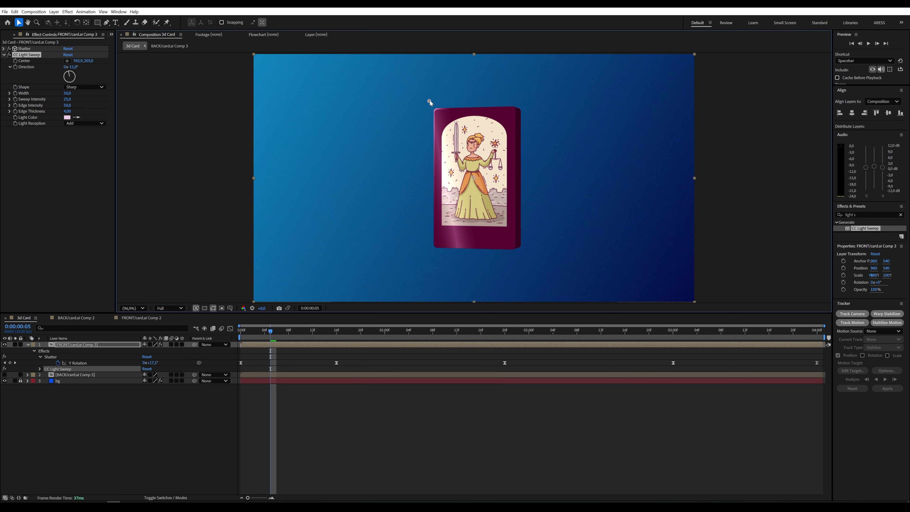
key(Home)
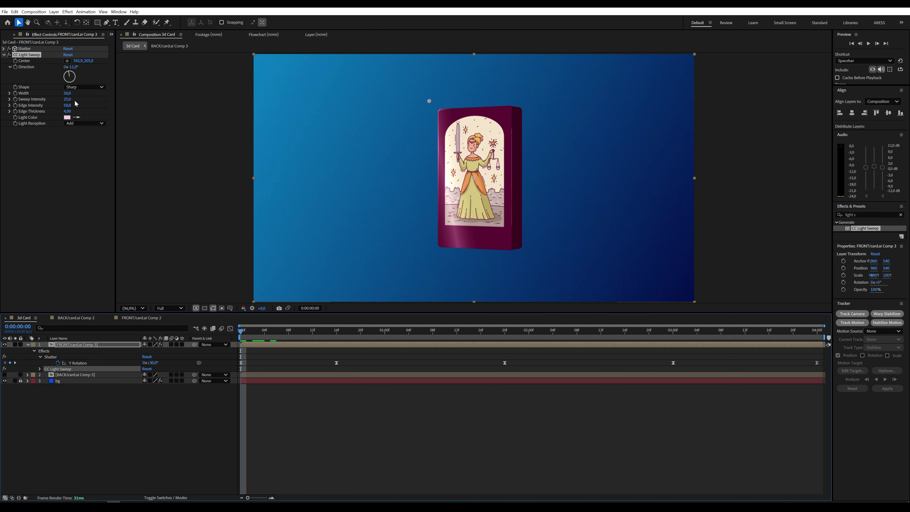
click(19, 62)
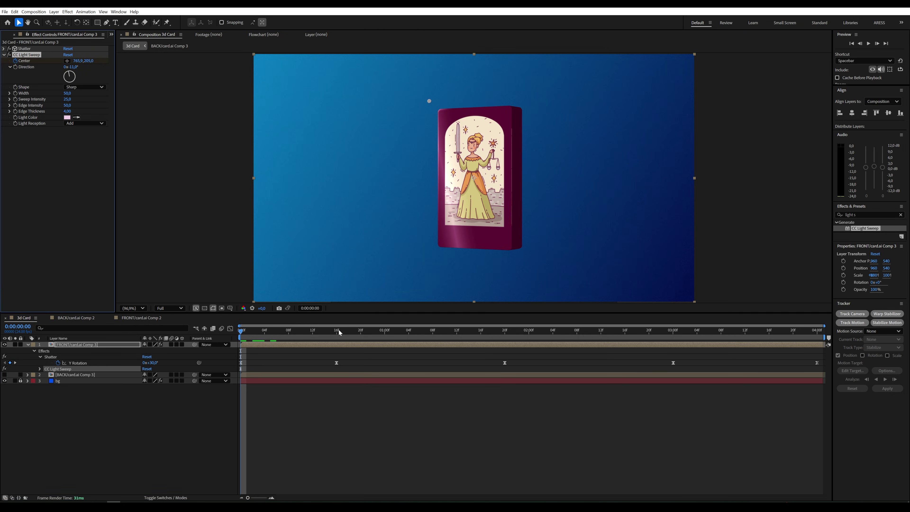
Step: Key the sweep Center upper right at 0:00 and left where the card turns edge-on
drag(340, 333, 382, 333)
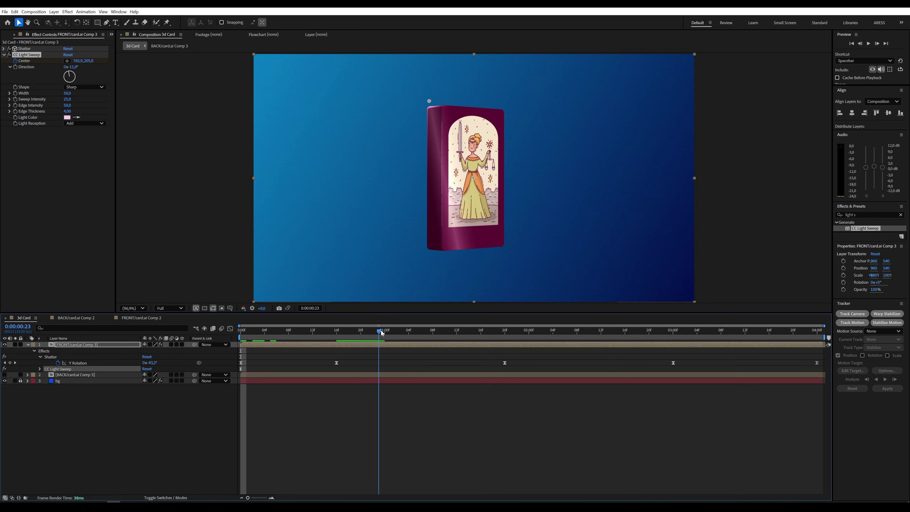
key(space)
Step: Replay the rotation and nudge the edge-on Center keyframe further left near 1:06
key(space)
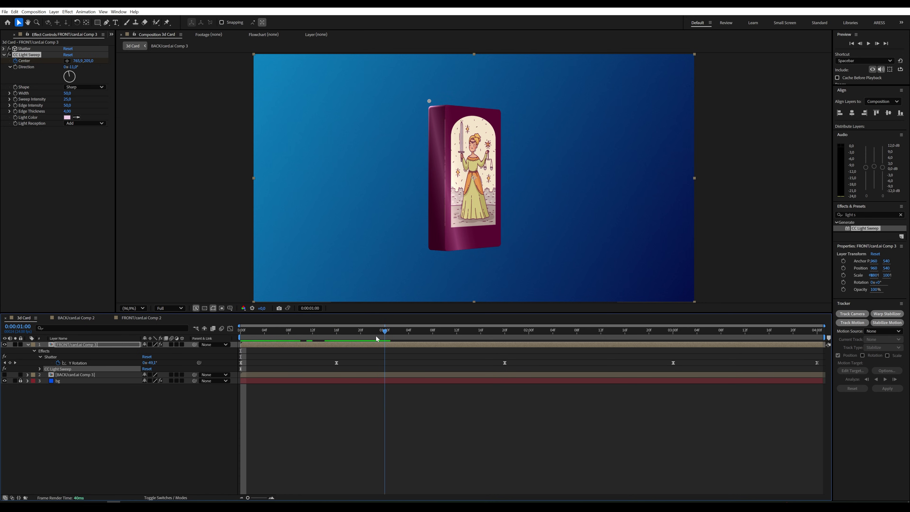
drag(377, 338, 236, 345)
drag(429, 102, 513, 77)
drag(264, 339, 427, 339)
drag(514, 78, 429, 82)
drag(428, 330, 230, 344)
key(space)
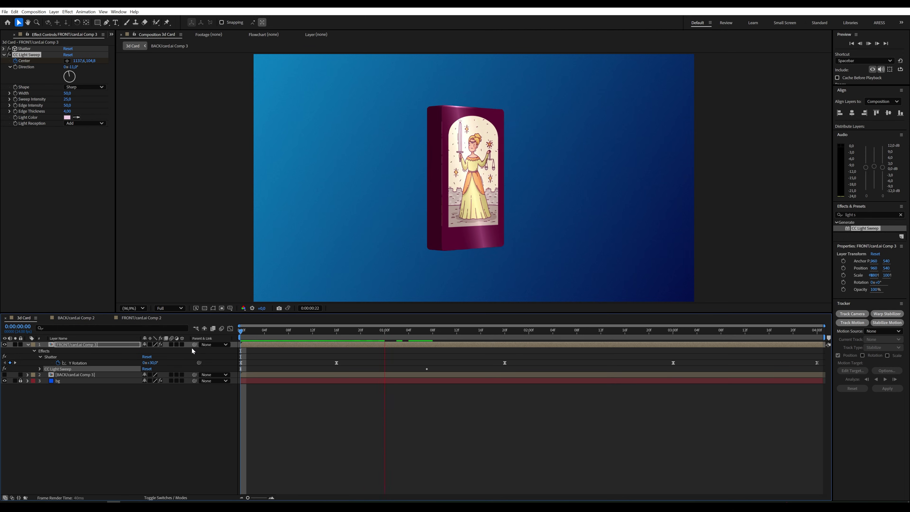
mouse_move(426, 332)
mouse_down()
mouse_move(447, 334)
mouse_move(428, 336)
mouse_up()
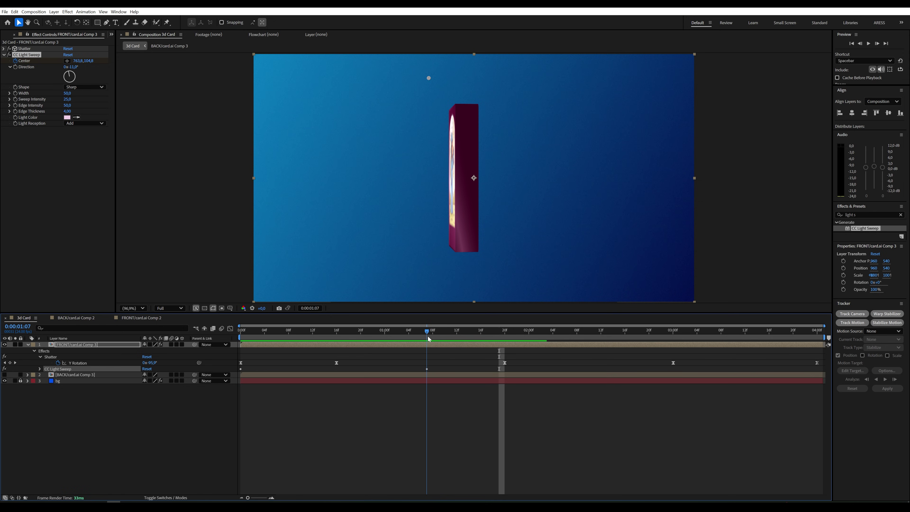
drag(428, 77, 407, 80)
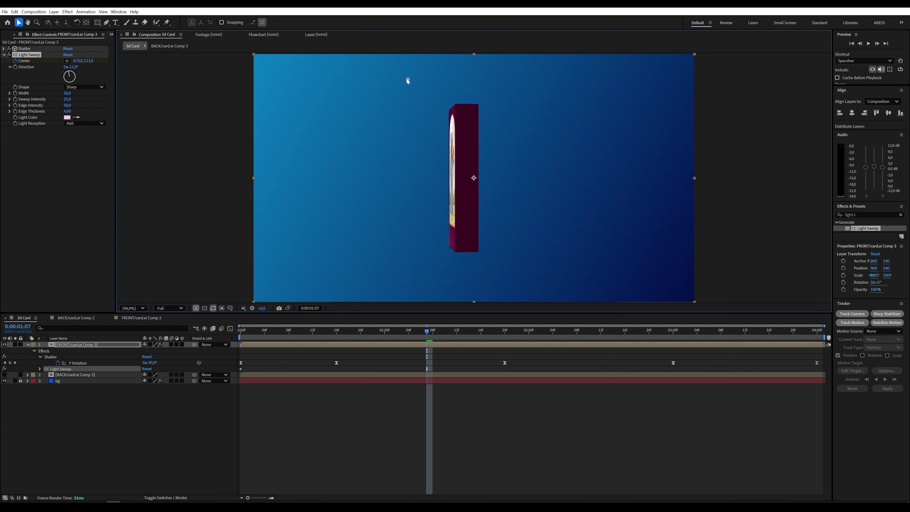
drag(426, 331, 421, 331)
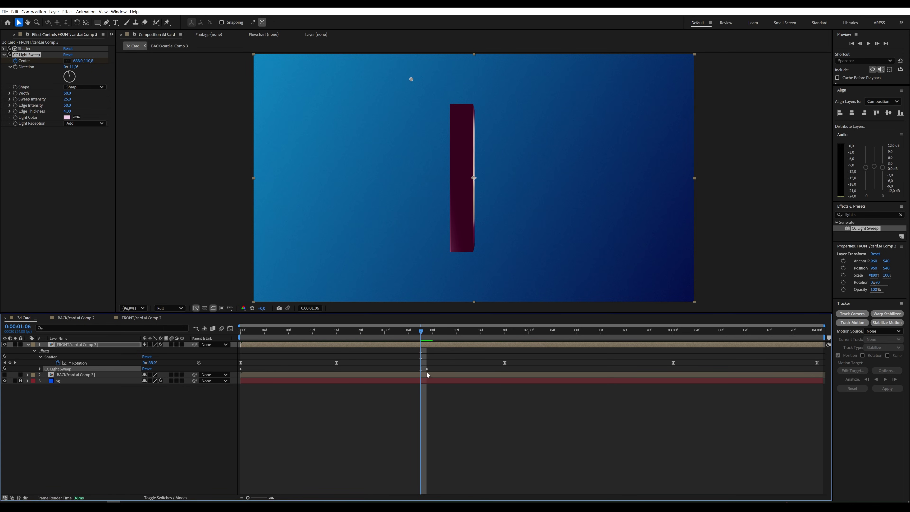
click(423, 369)
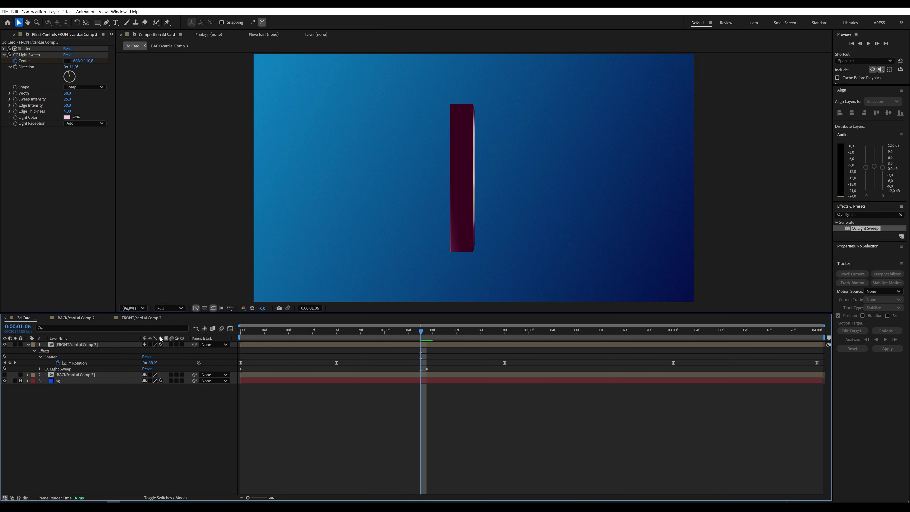
click(96, 345)
Step: Move the left Center keyframe to 1:06 and paste the starting Center value at 1:07
key(u)
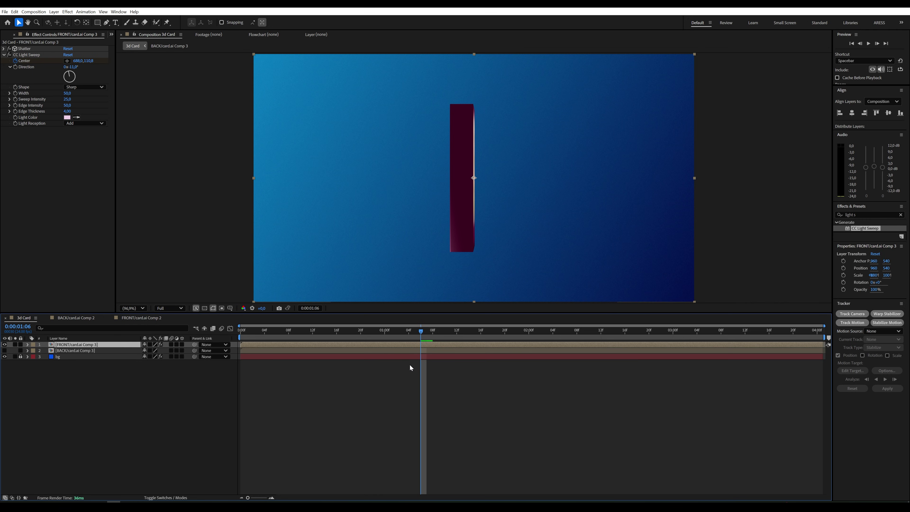
key(u)
drag(426, 369, 422, 370)
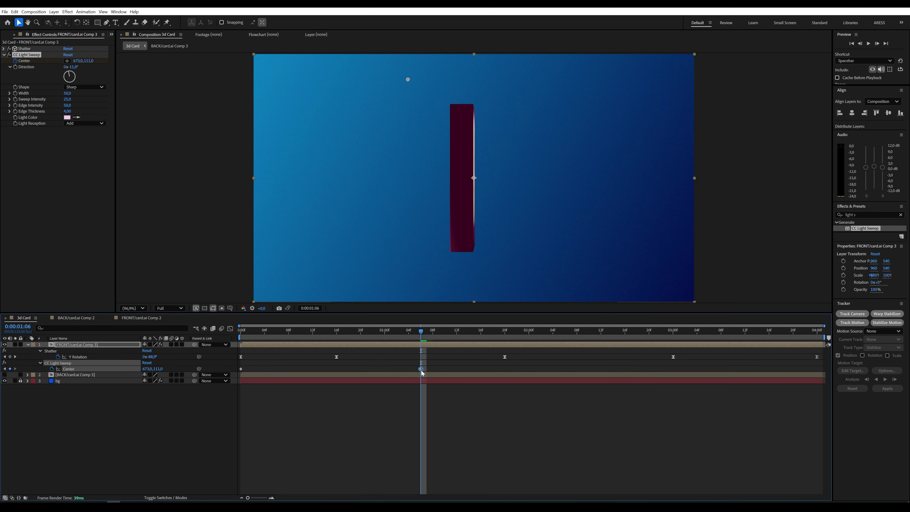
key(Page_Down)
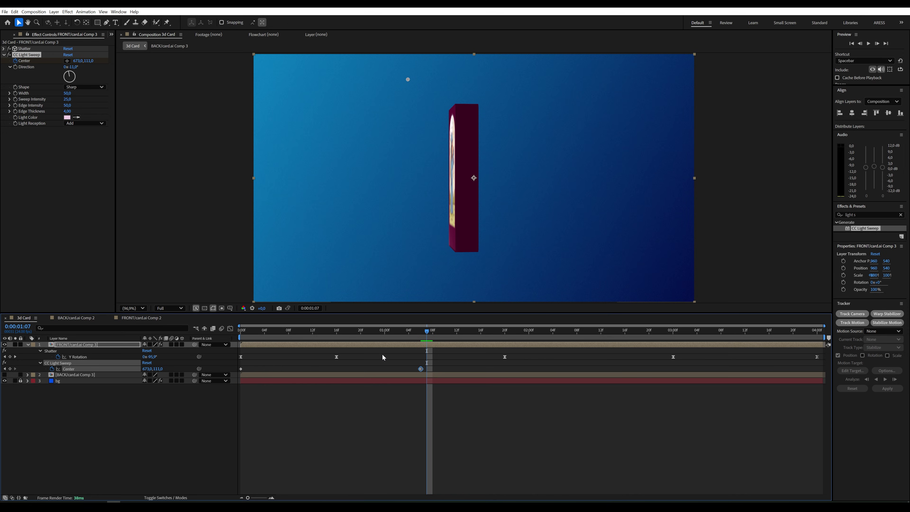
click(241, 369)
key(ctrl+c)
key(ctrl+v)
Step: Paste the left-side Center keyframe again at 3:12, the next edge-on turn
drag(433, 337, 746, 347)
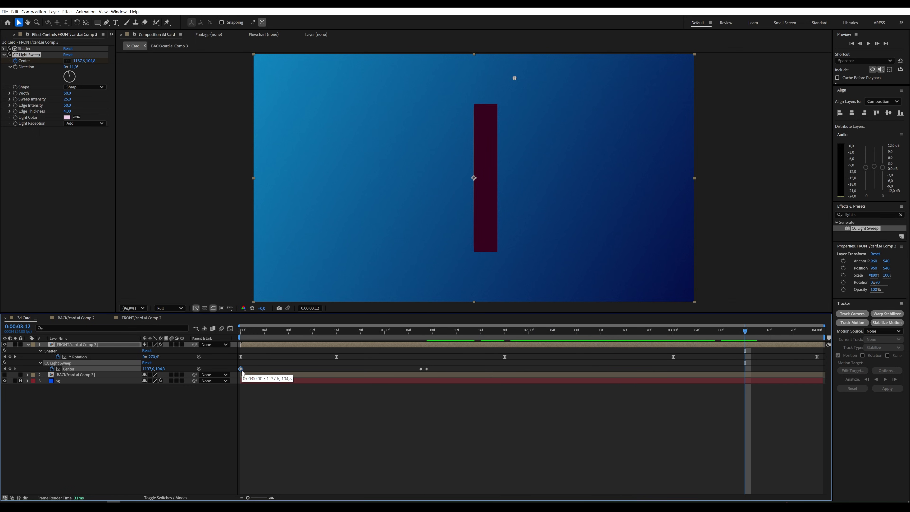
click(420, 369)
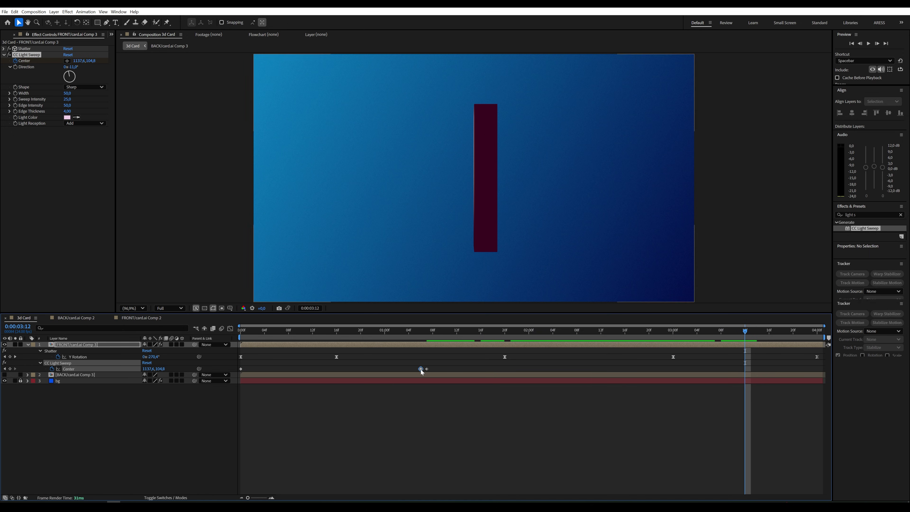
key(ctrl+c)
key(ctrl+v)
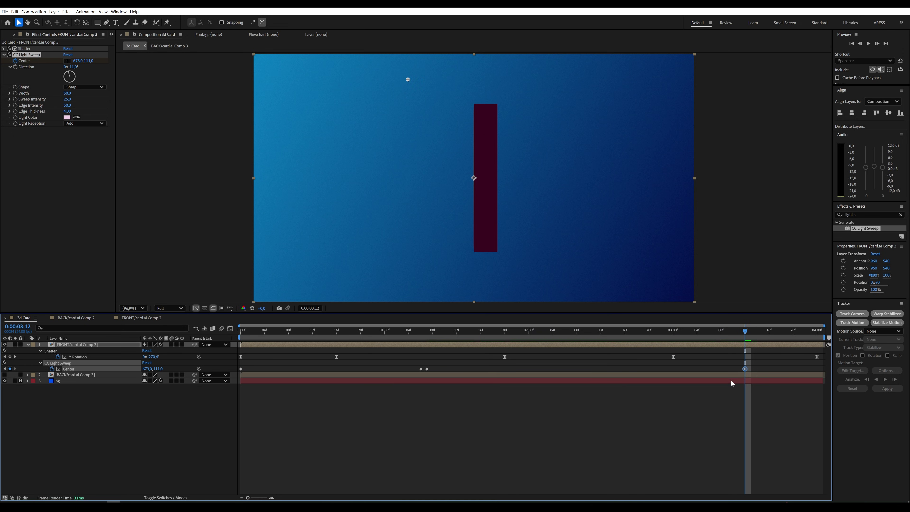
drag(746, 331, 818, 335)
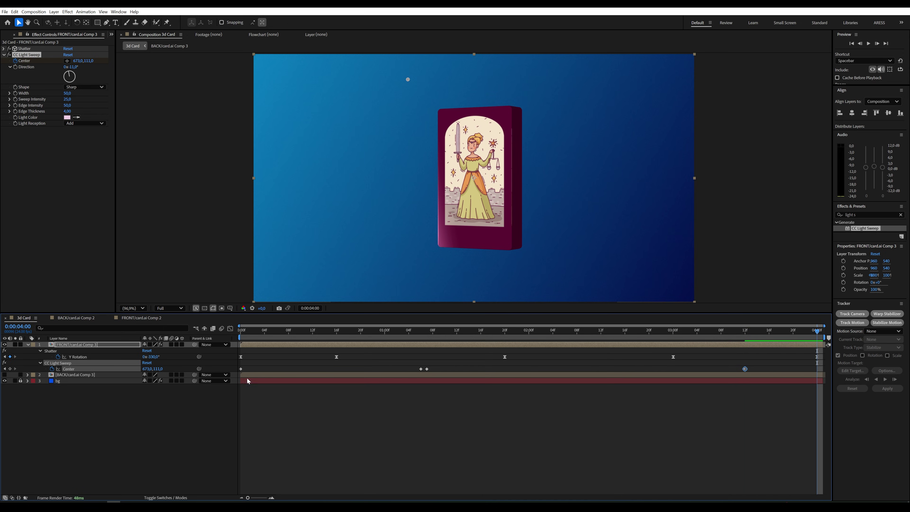
Step: Paste the starting Center keyframe at 4:00 and preview the animation
click(241, 369)
key(ctrl+c)
key(ctrl+v)
drag(257, 335, 205, 331)
key(space)
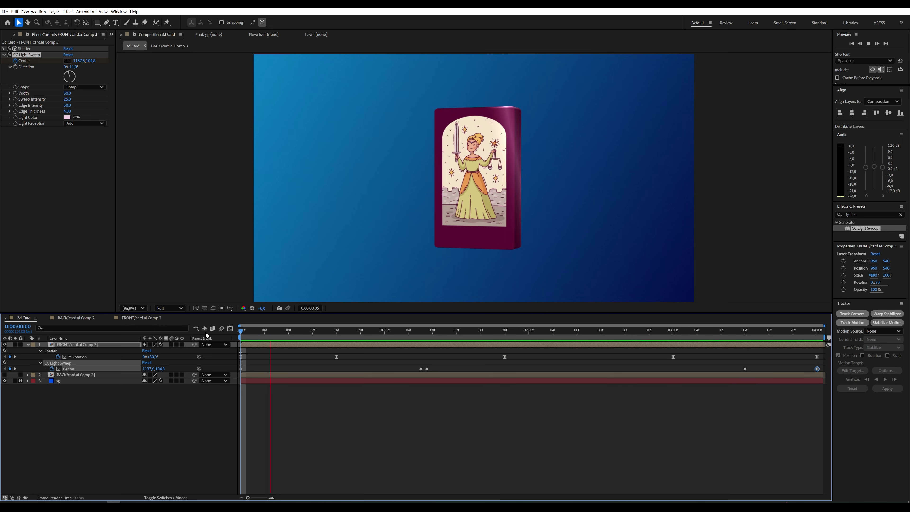
key(space)
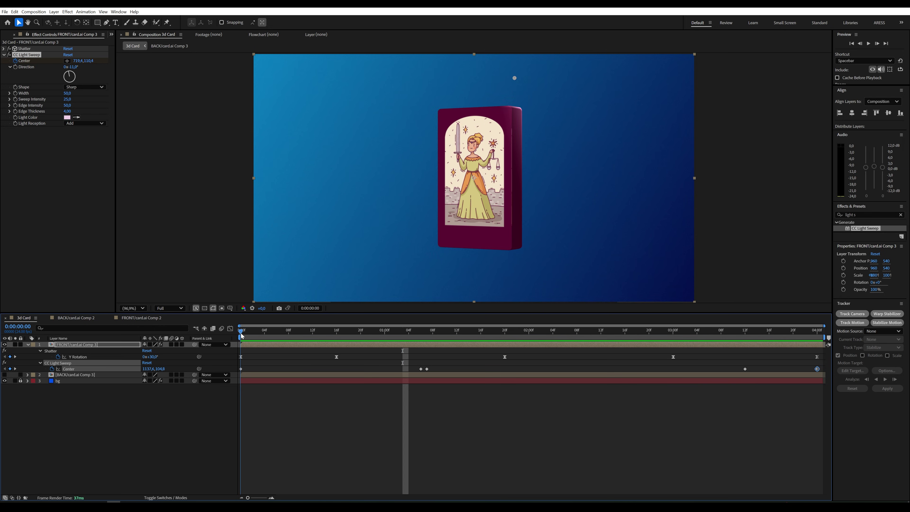
Step: Paste the right-side Center keyframe at 3:13 and preview the looping sweep
drag(242, 336, 749, 358)
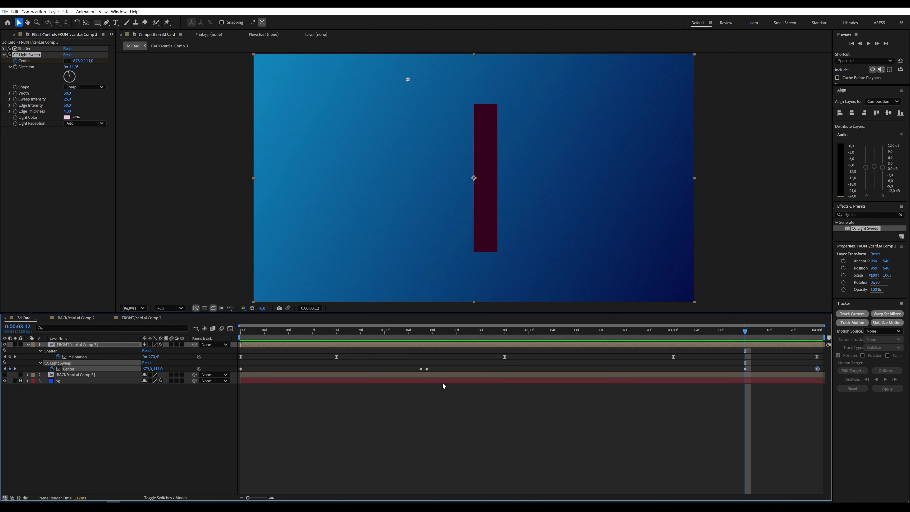
click(427, 369)
key(Page_Down)
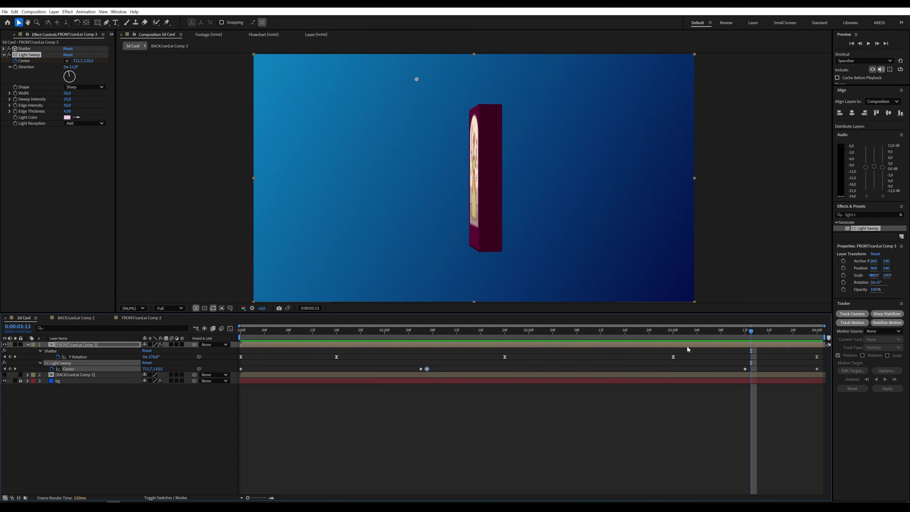
key(ctrl+c)
key(ctrl+v)
key(space)
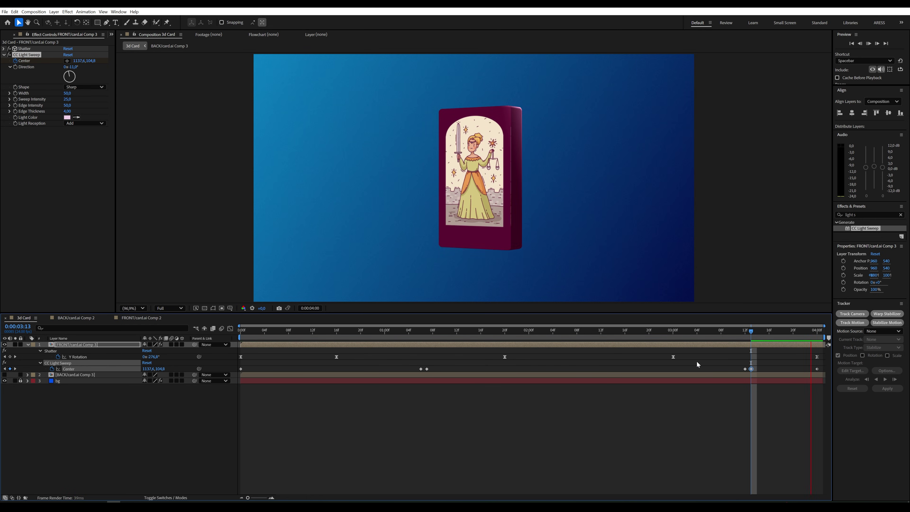